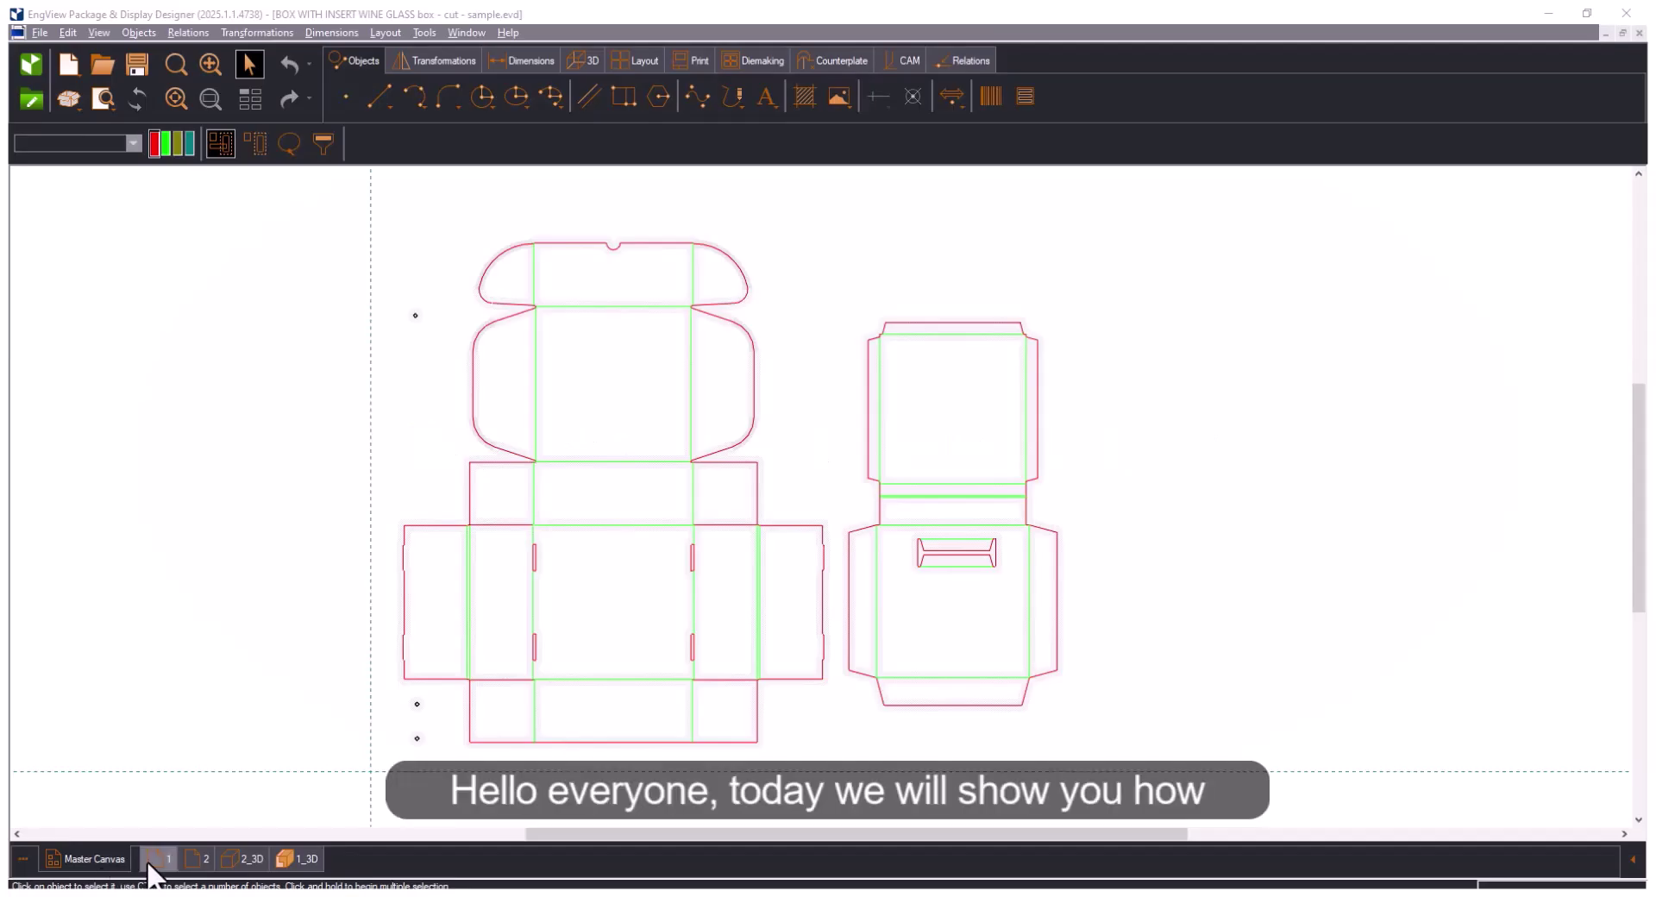
Insert the Wine Glass 2 object onto the insert's upper panel in the 2_3D model.
left_click(151, 862)
left_click(195, 860)
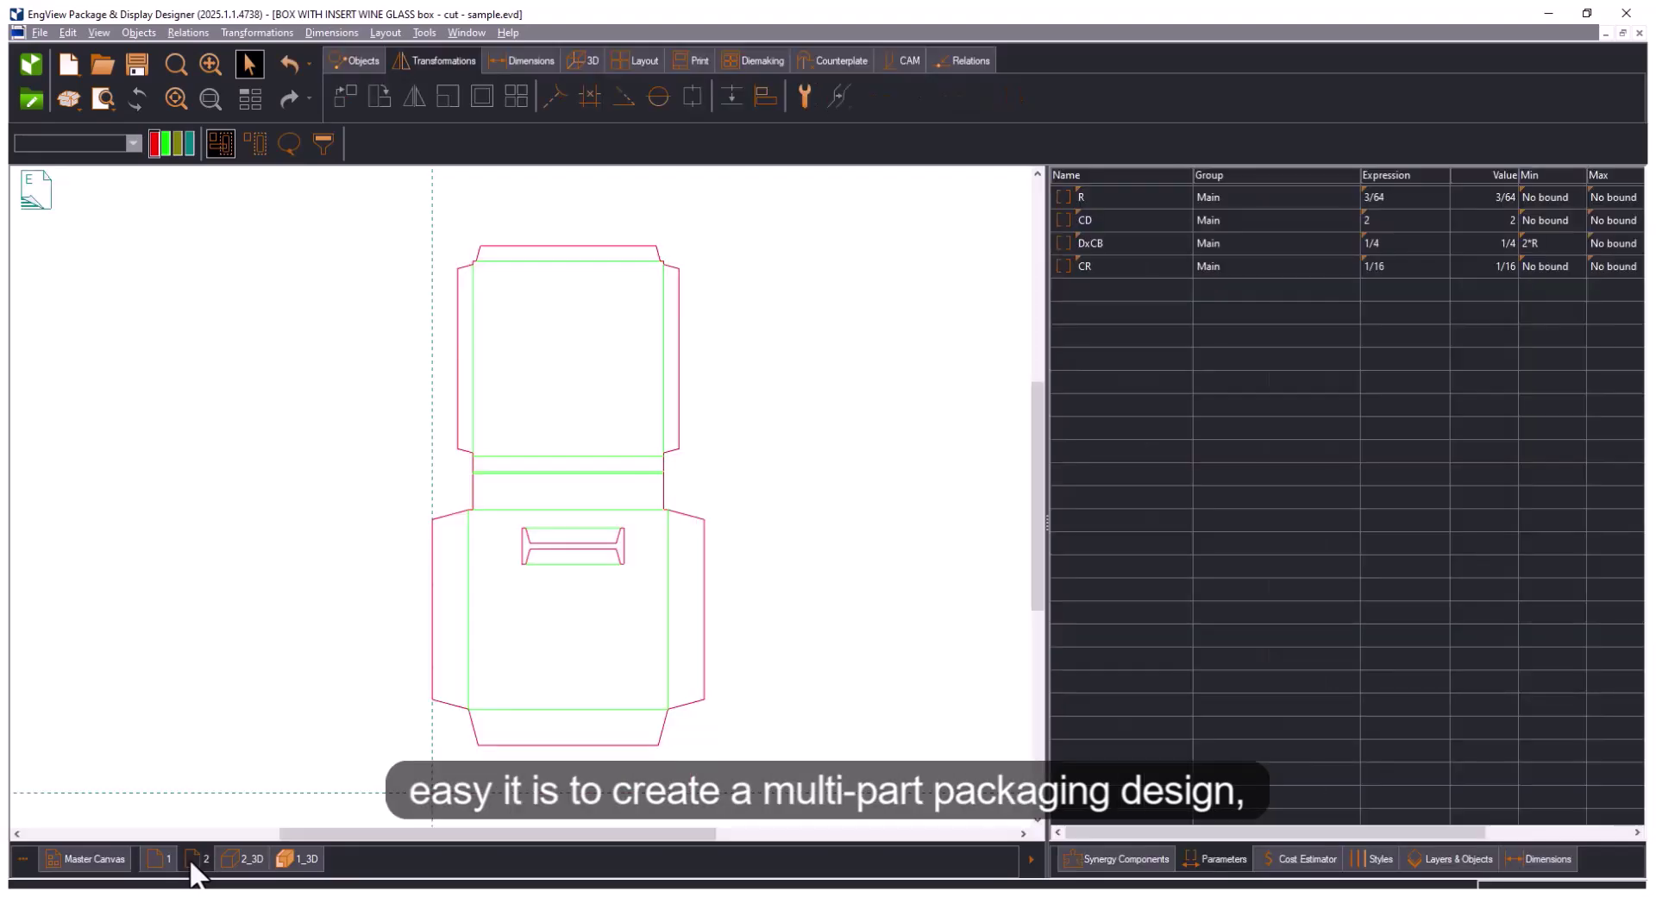
left_click(245, 861)
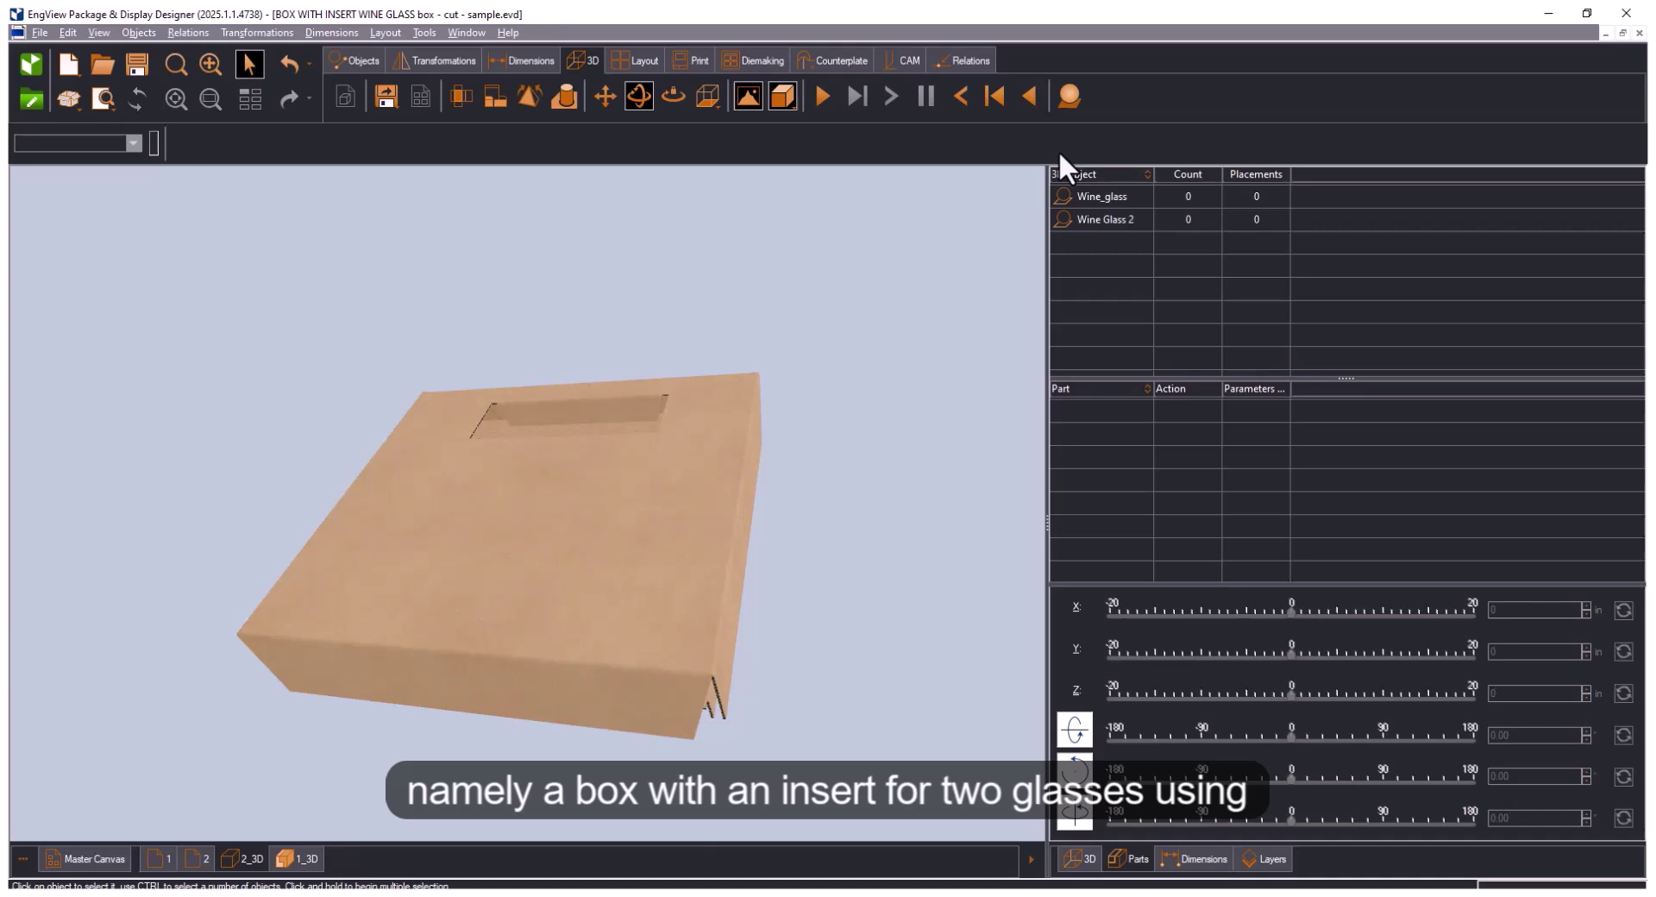
left_click(1069, 95)
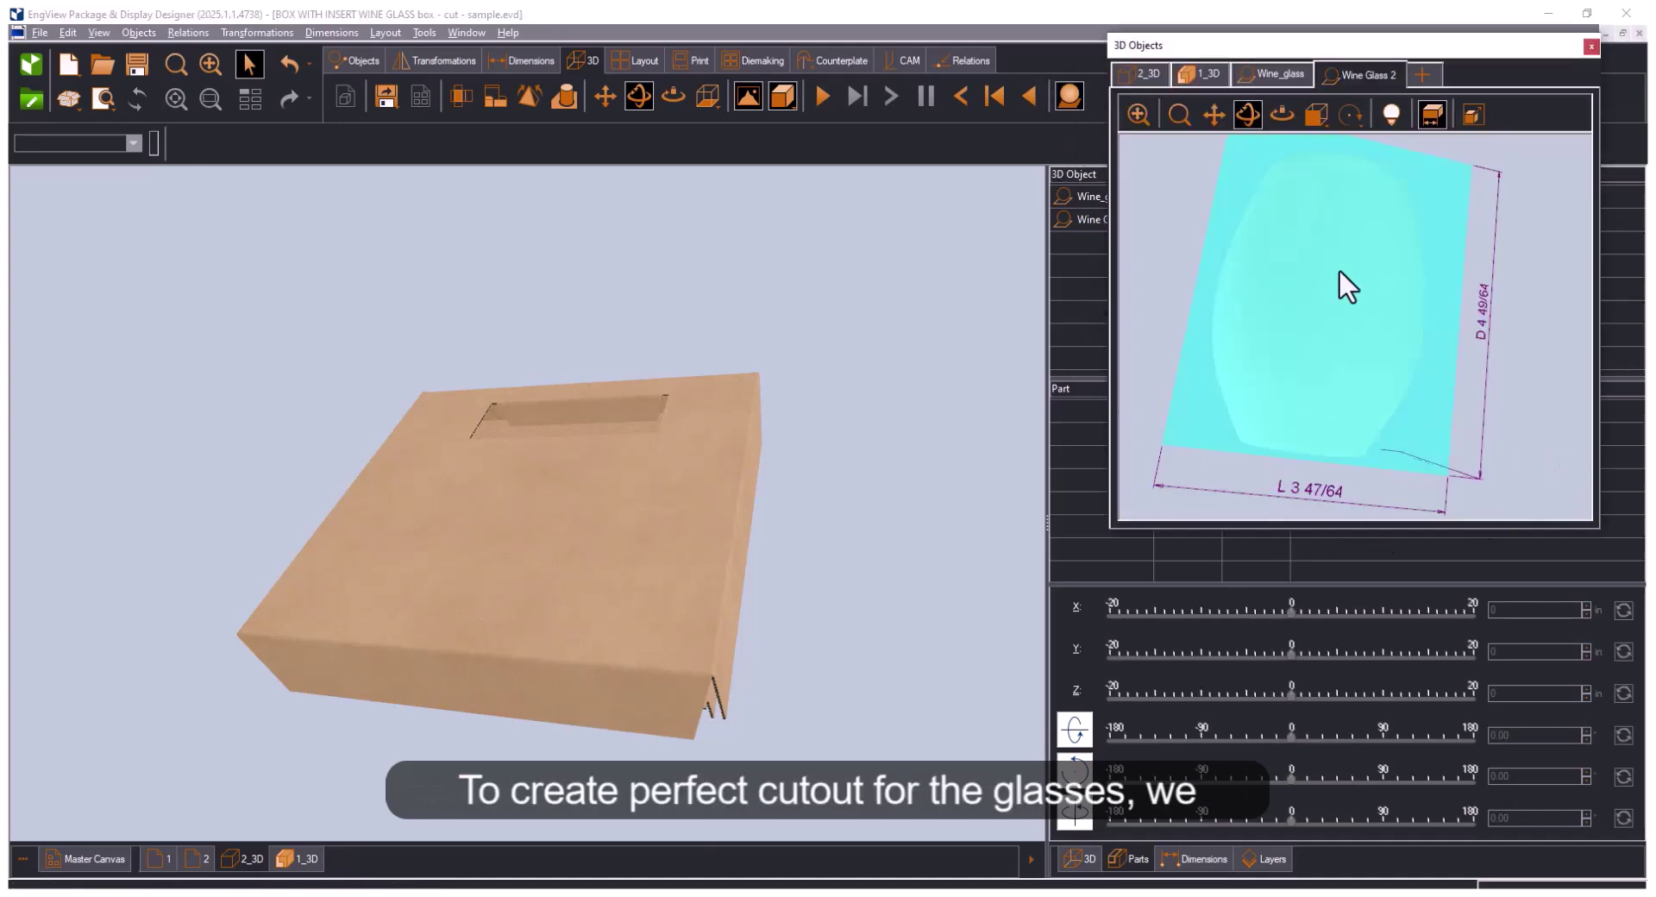
left_click(1348, 287)
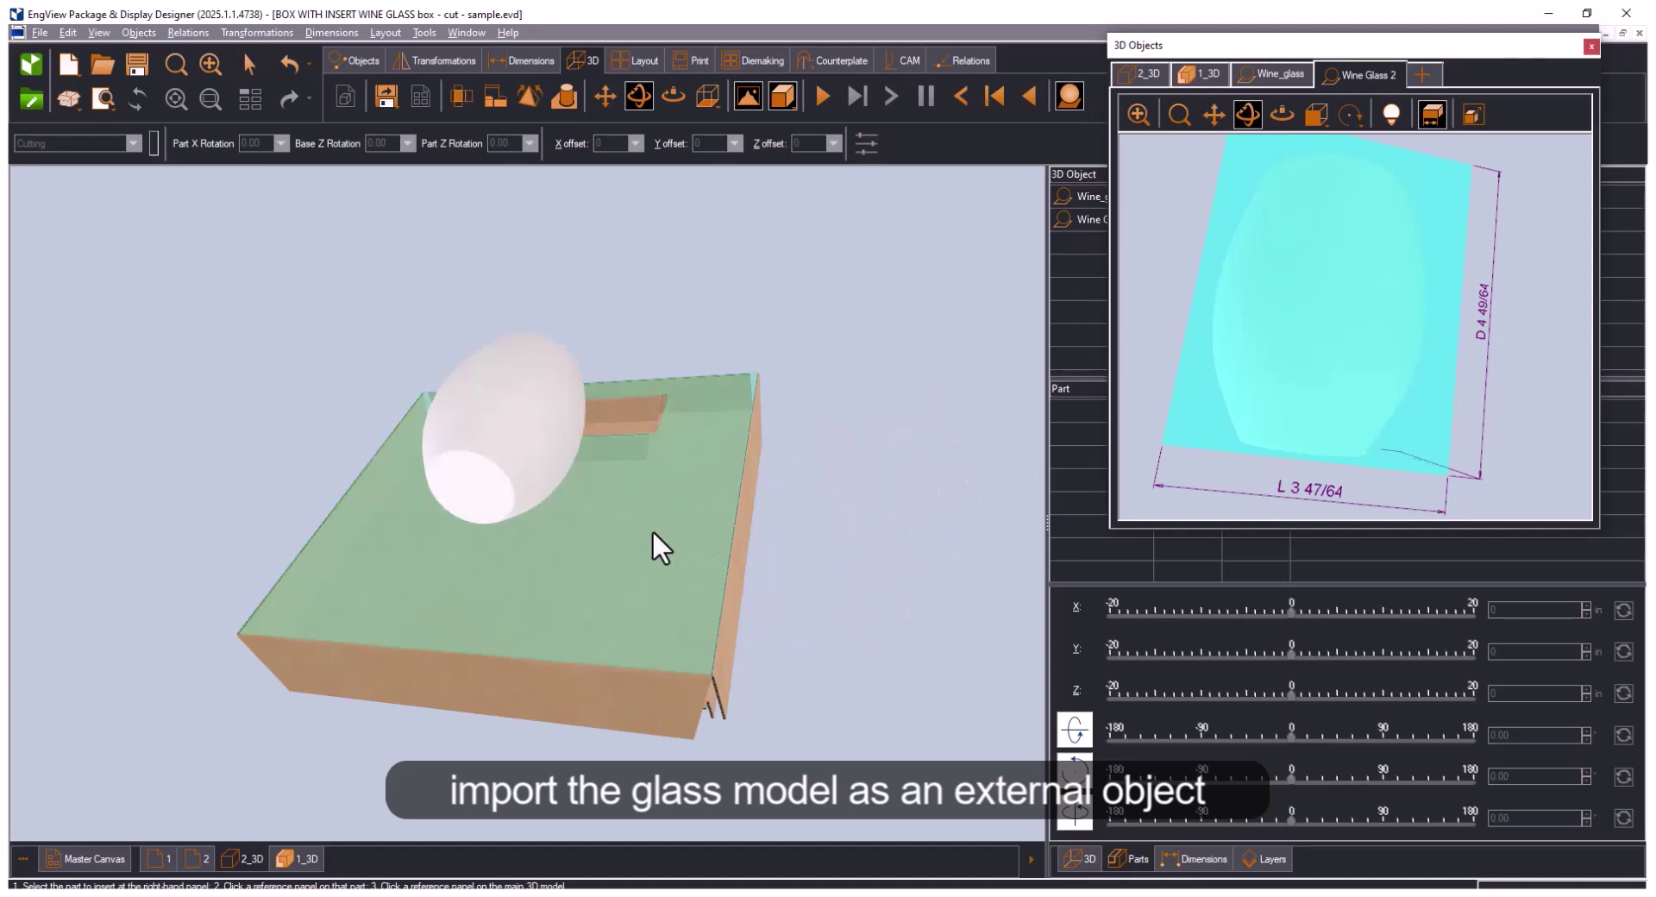
left_click(647, 530)
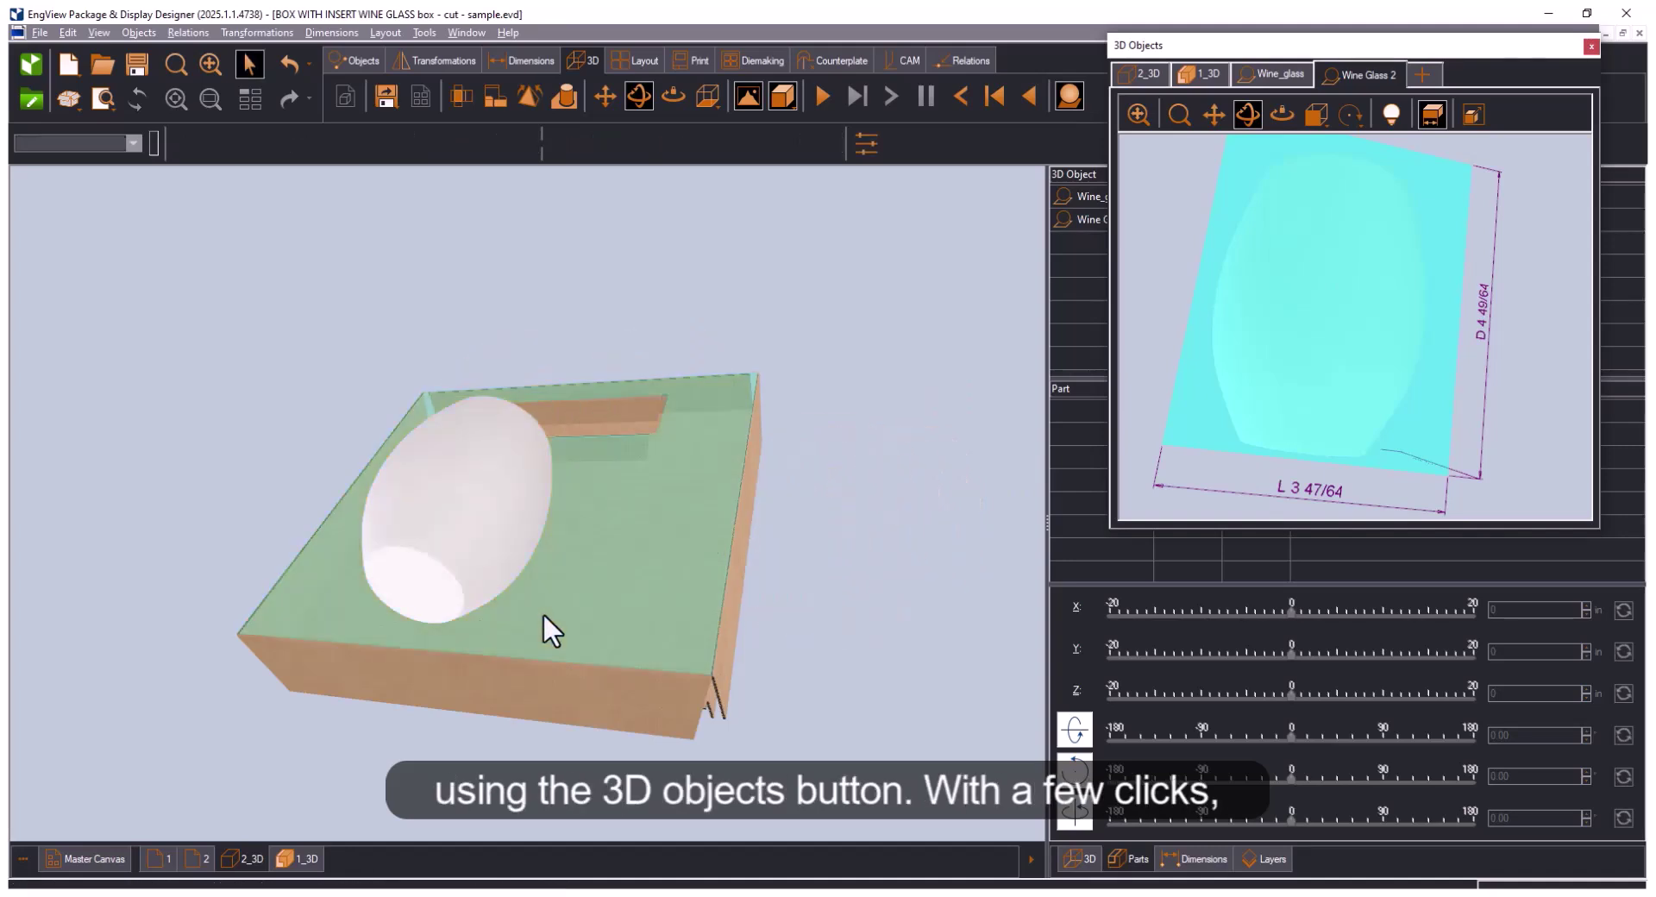
left_click_drag(541, 612, 861, 653)
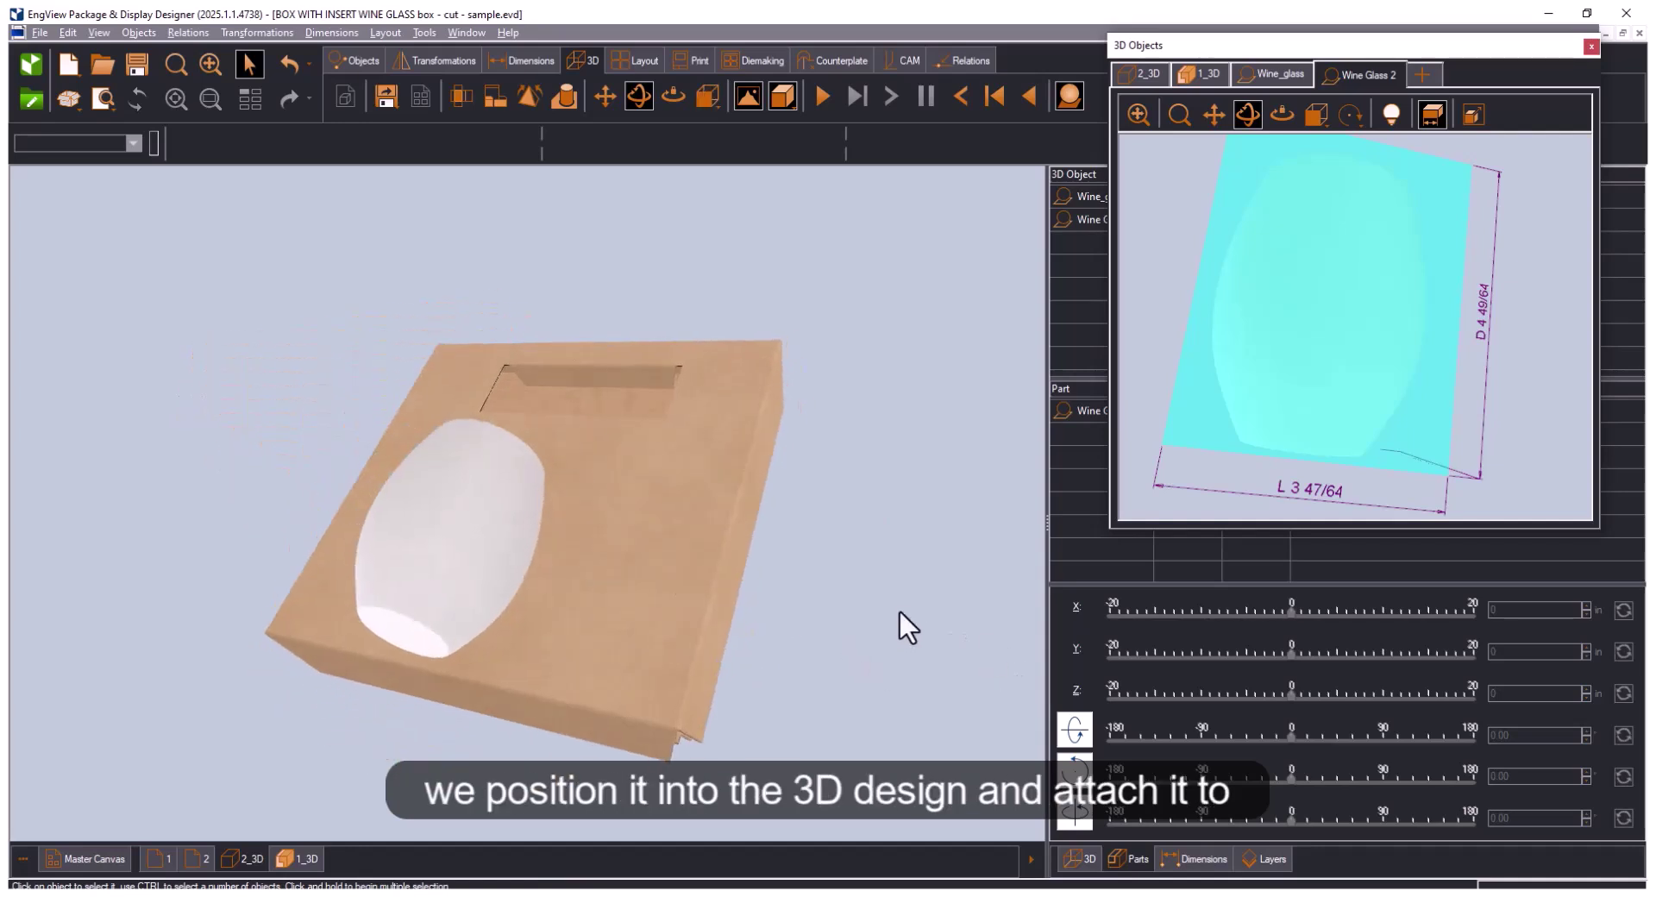
left_click(1591, 46)
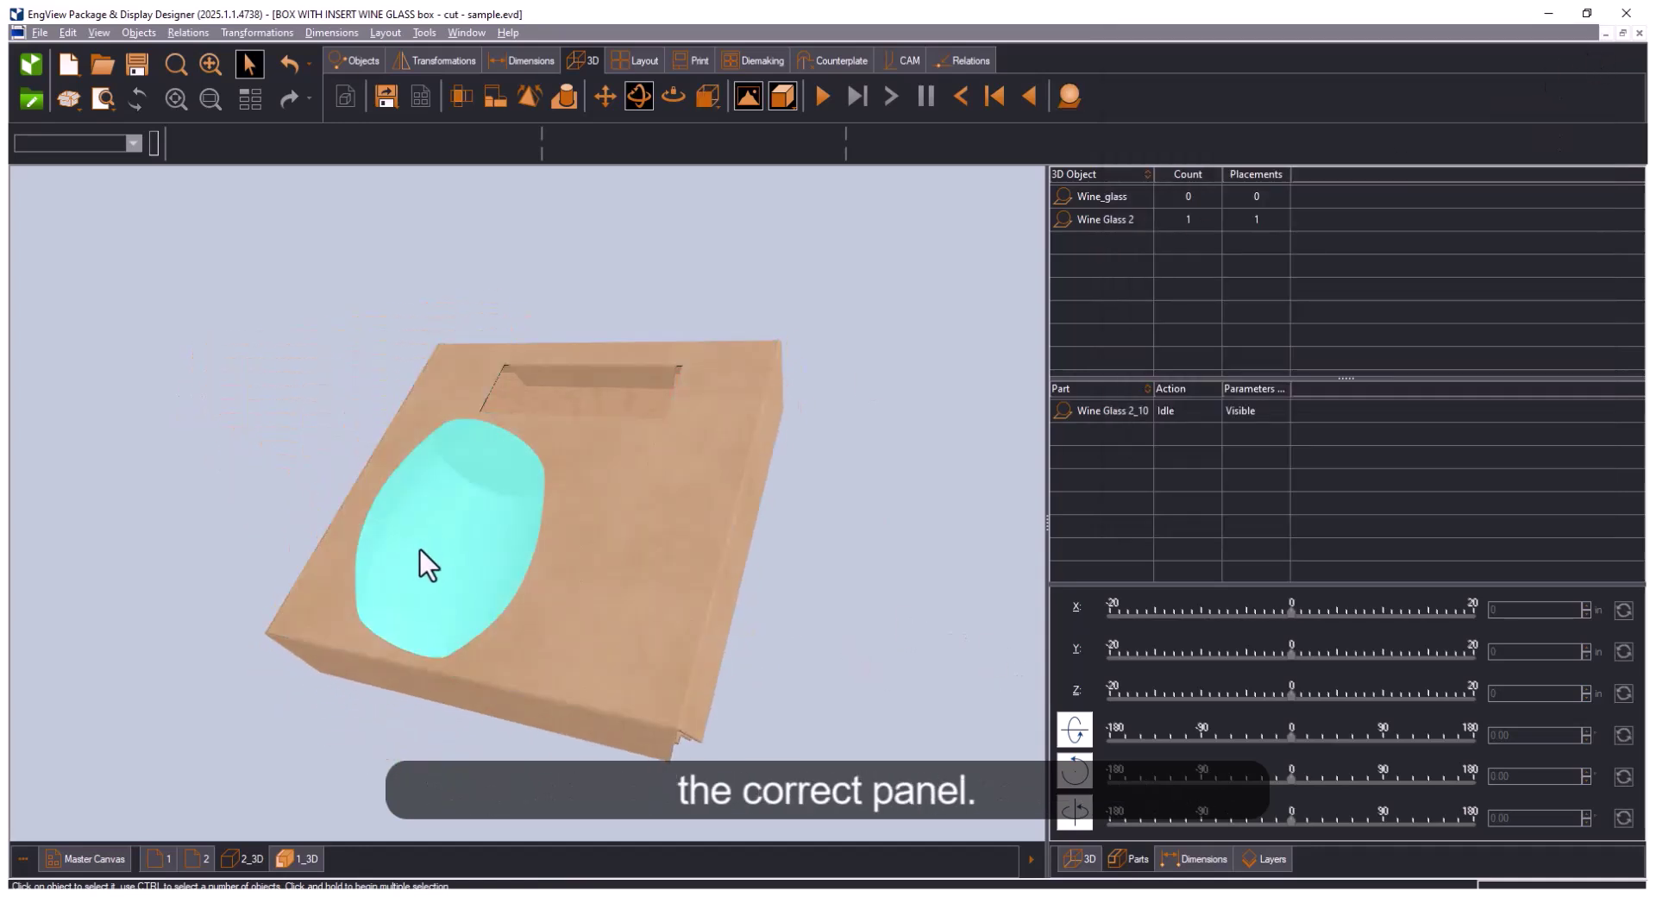
Offset the placed glass 1 1/2 in along Y and -1 1/2 in along Z so that it cuts through the insert.
left_click(462, 554)
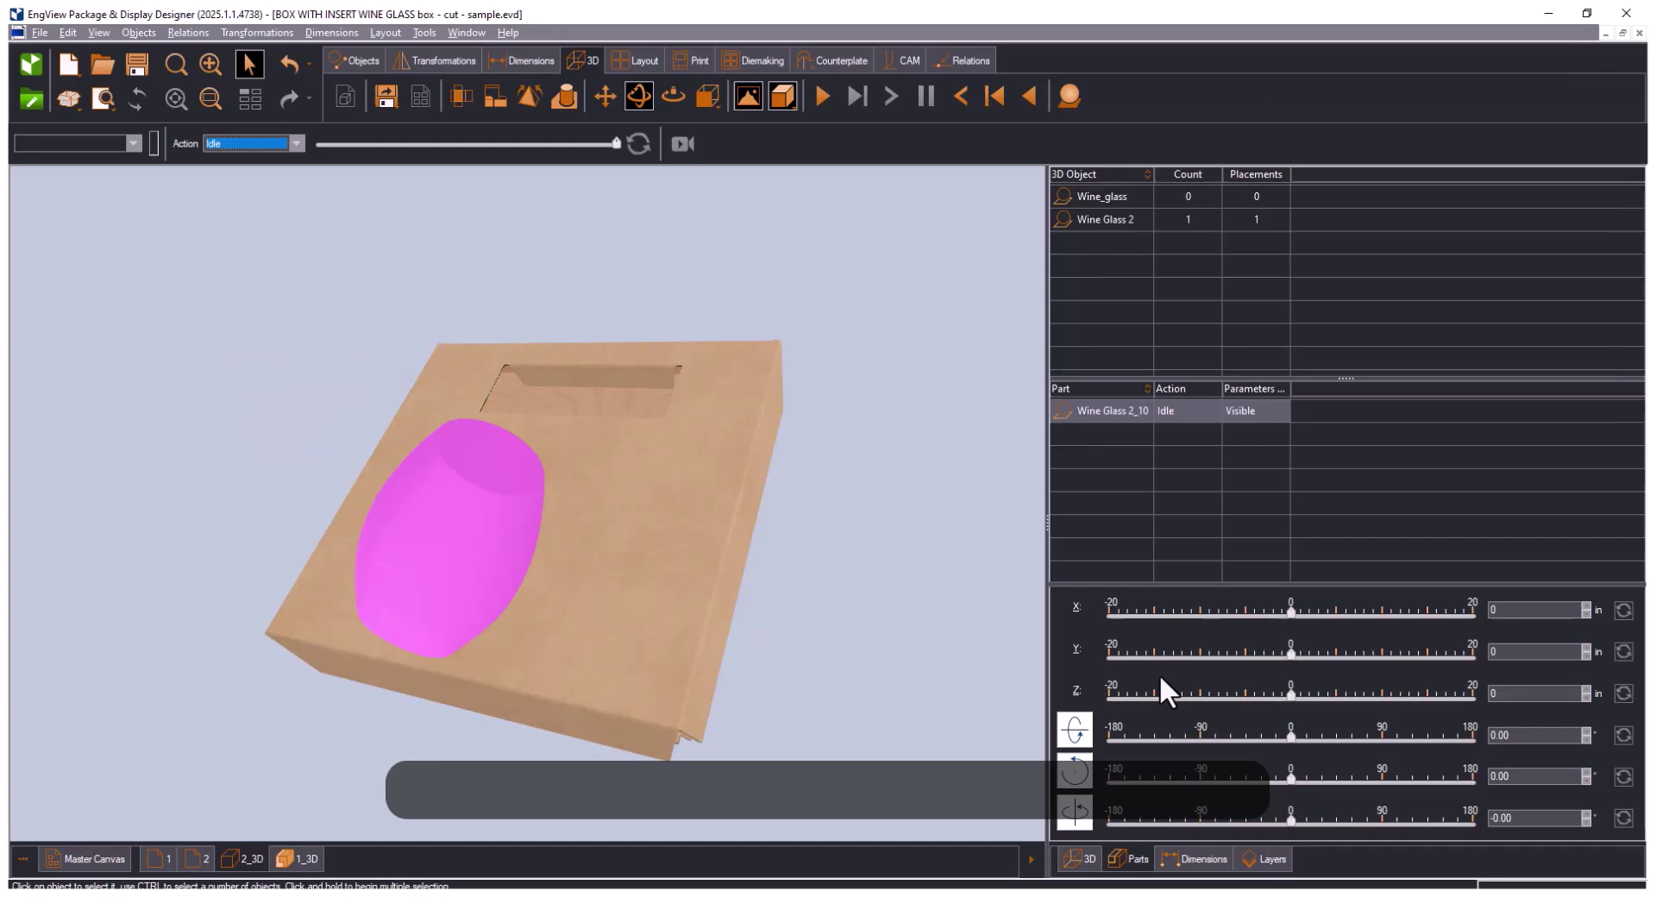
left_click(1586, 647)
left_click(1586, 648)
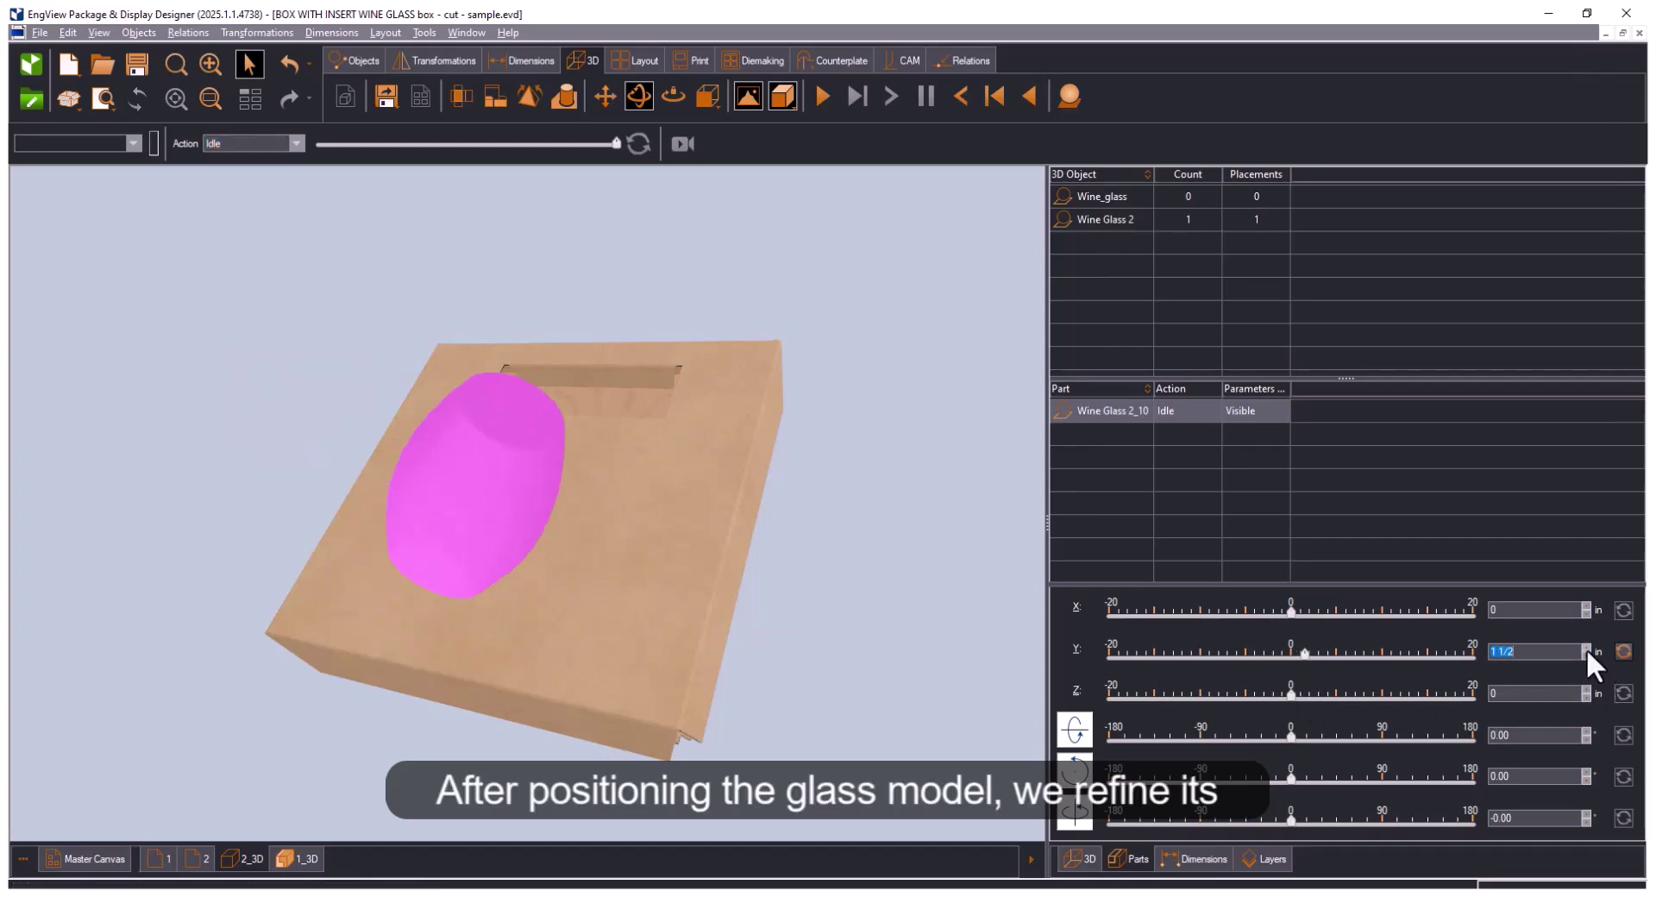
left_click_drag(776, 561, 824, 728)
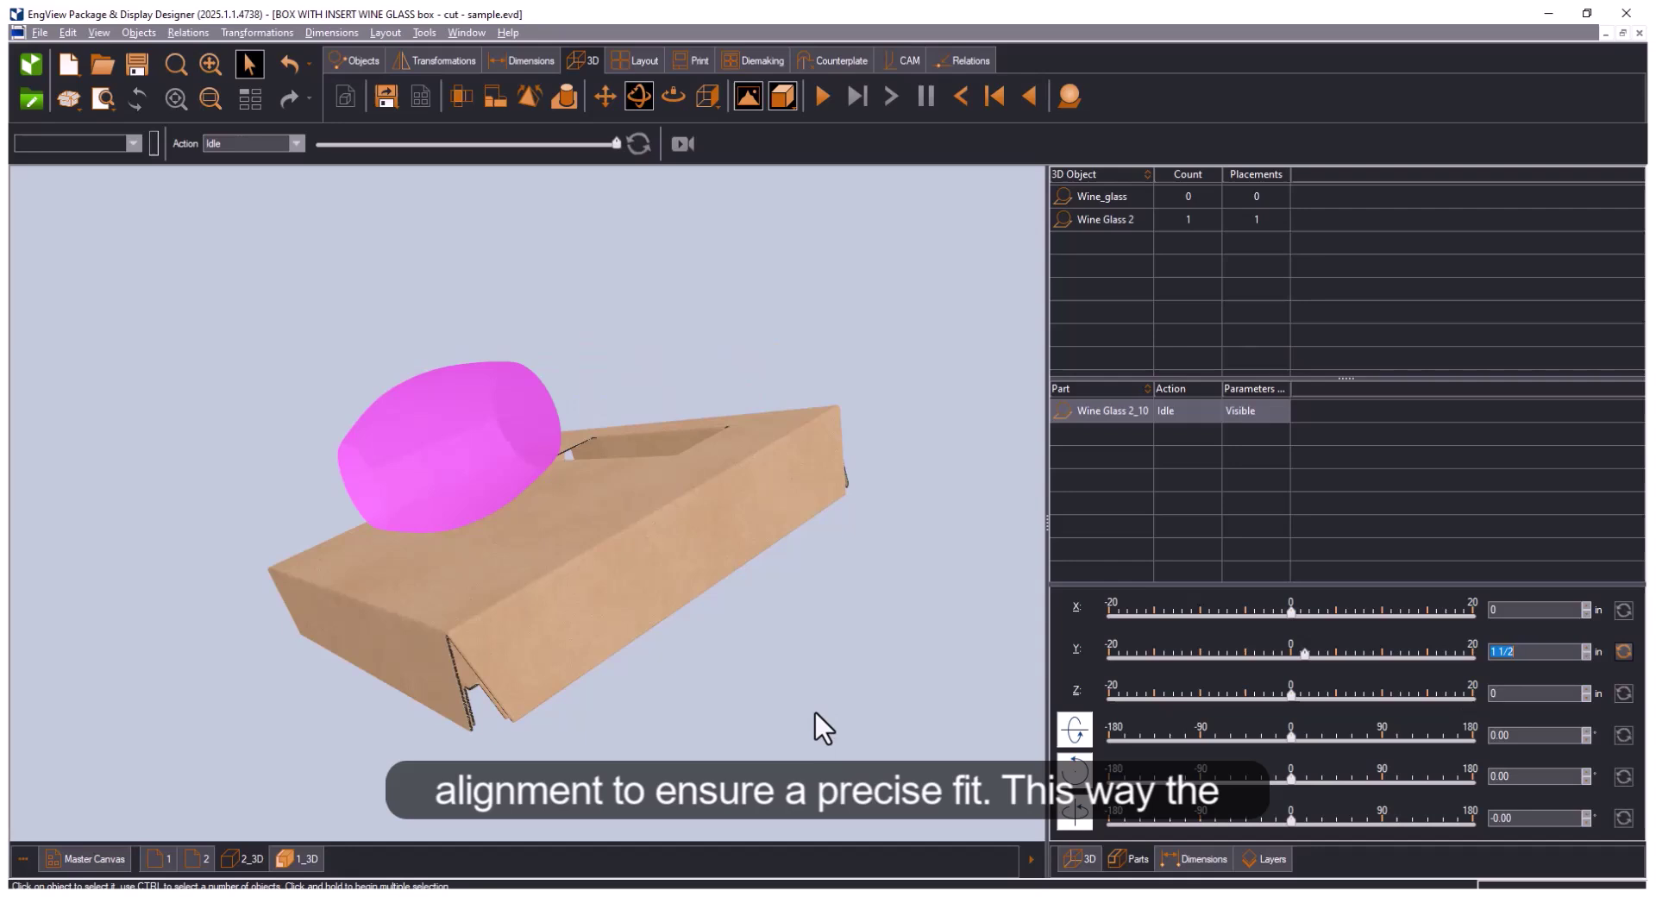
left_click(1585, 697)
left_click(1585, 697)
left_click(1585, 696)
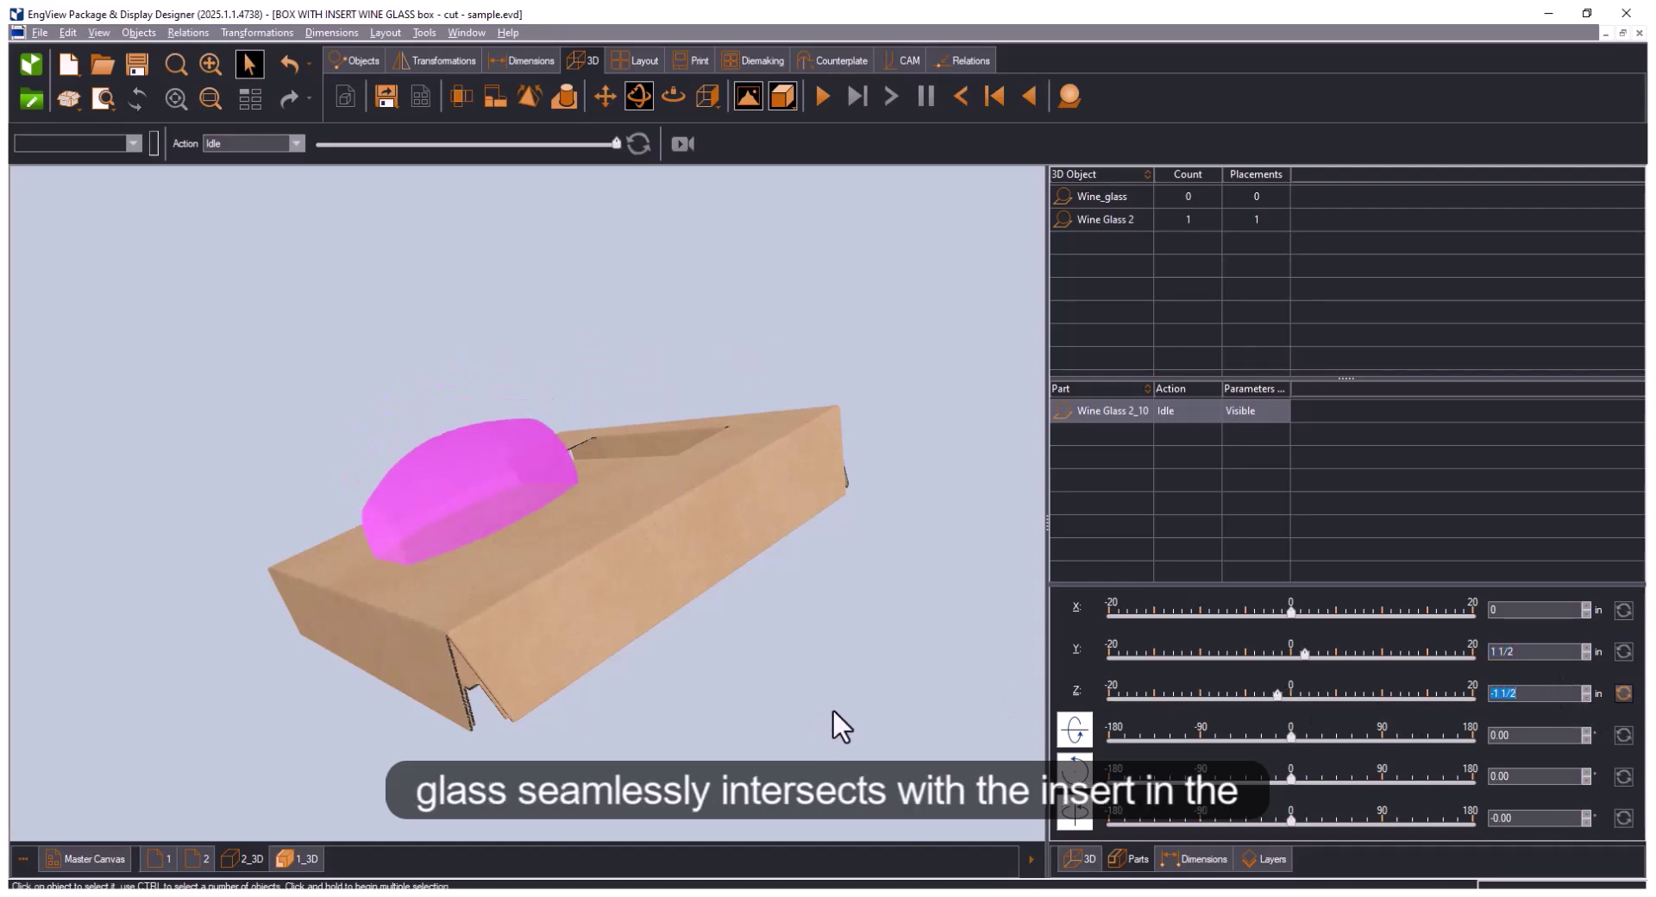
left_click_drag(834, 713, 886, 736)
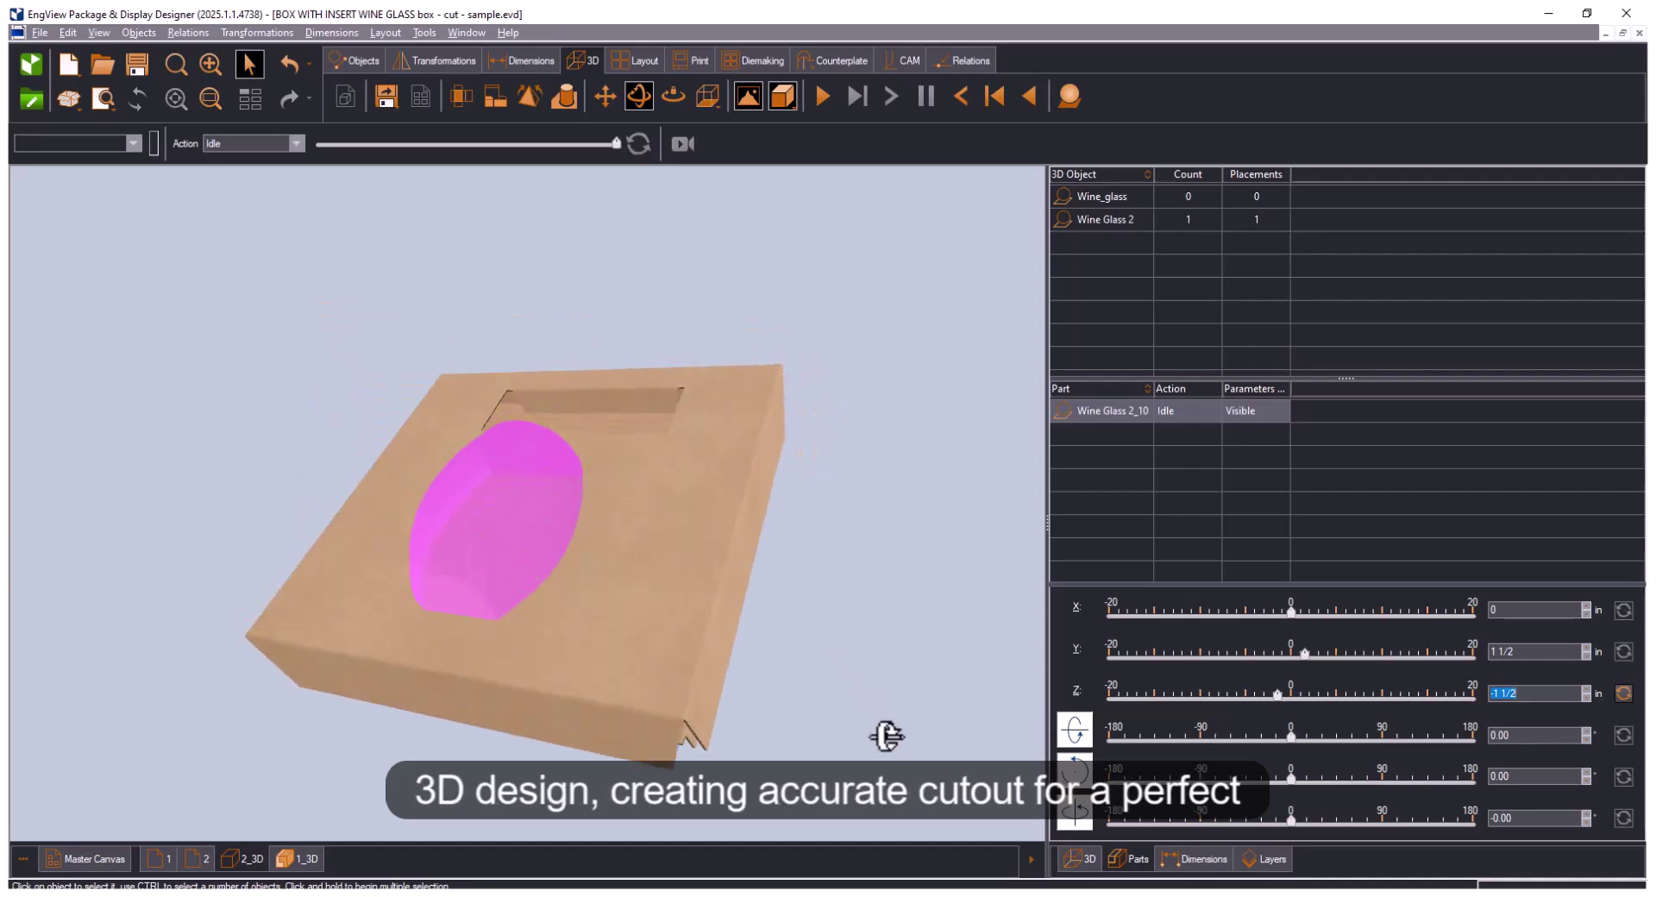
Array the placed glass along the X axis with a count of 2 and a D1 distance of 1 in.
left_click(520, 519)
right_click(519, 515)
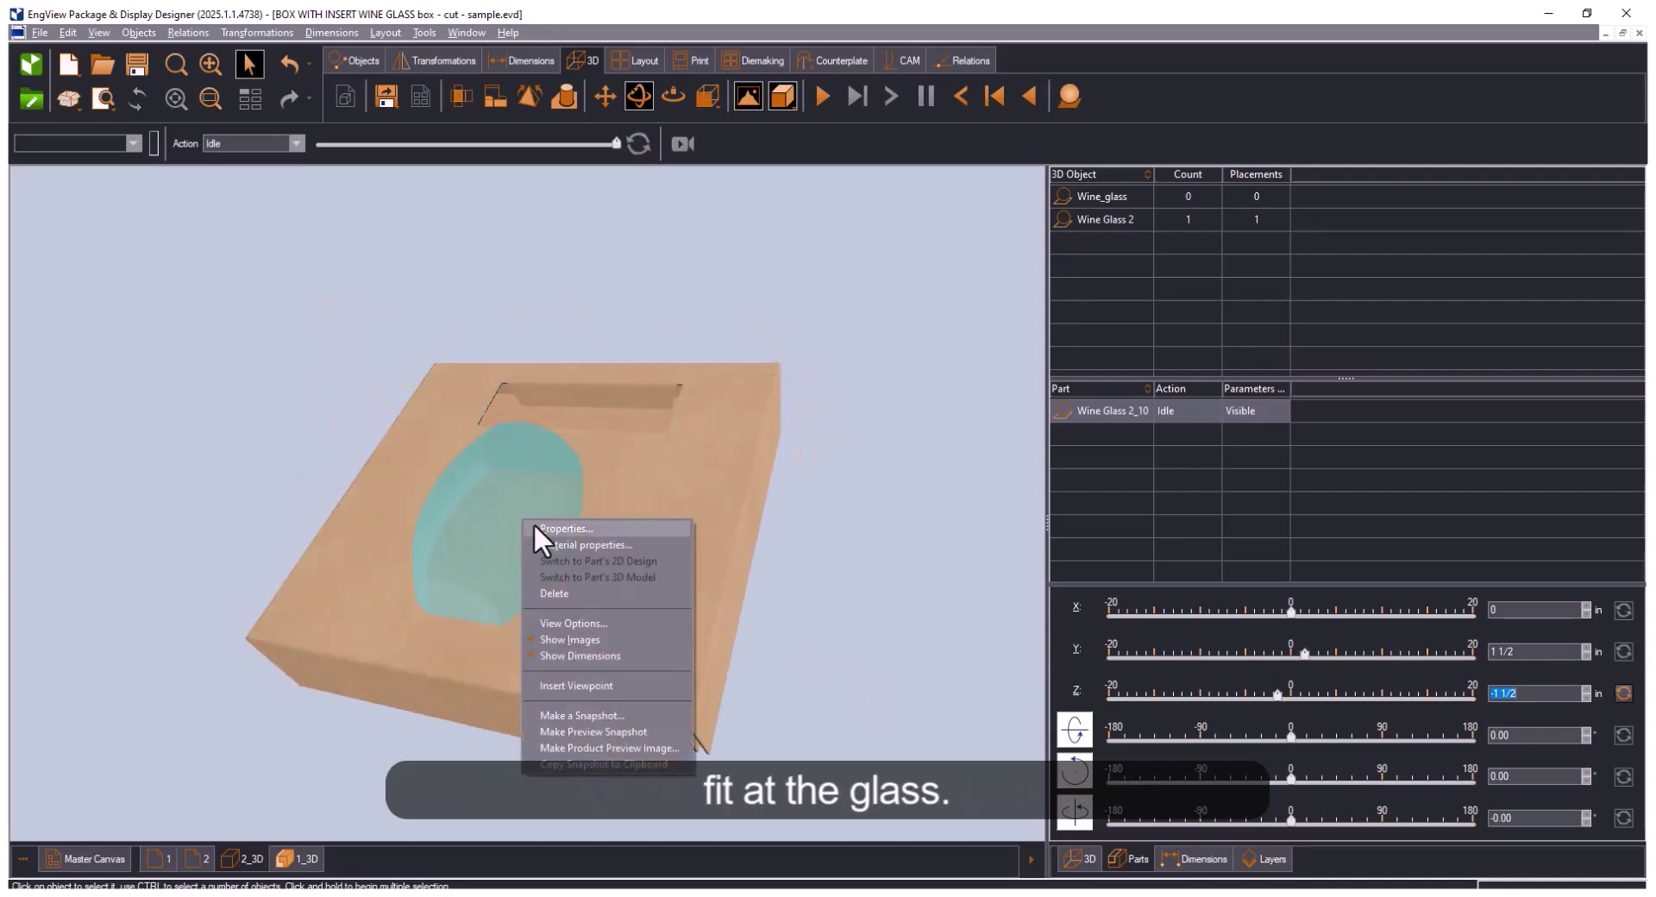
left_click(542, 527)
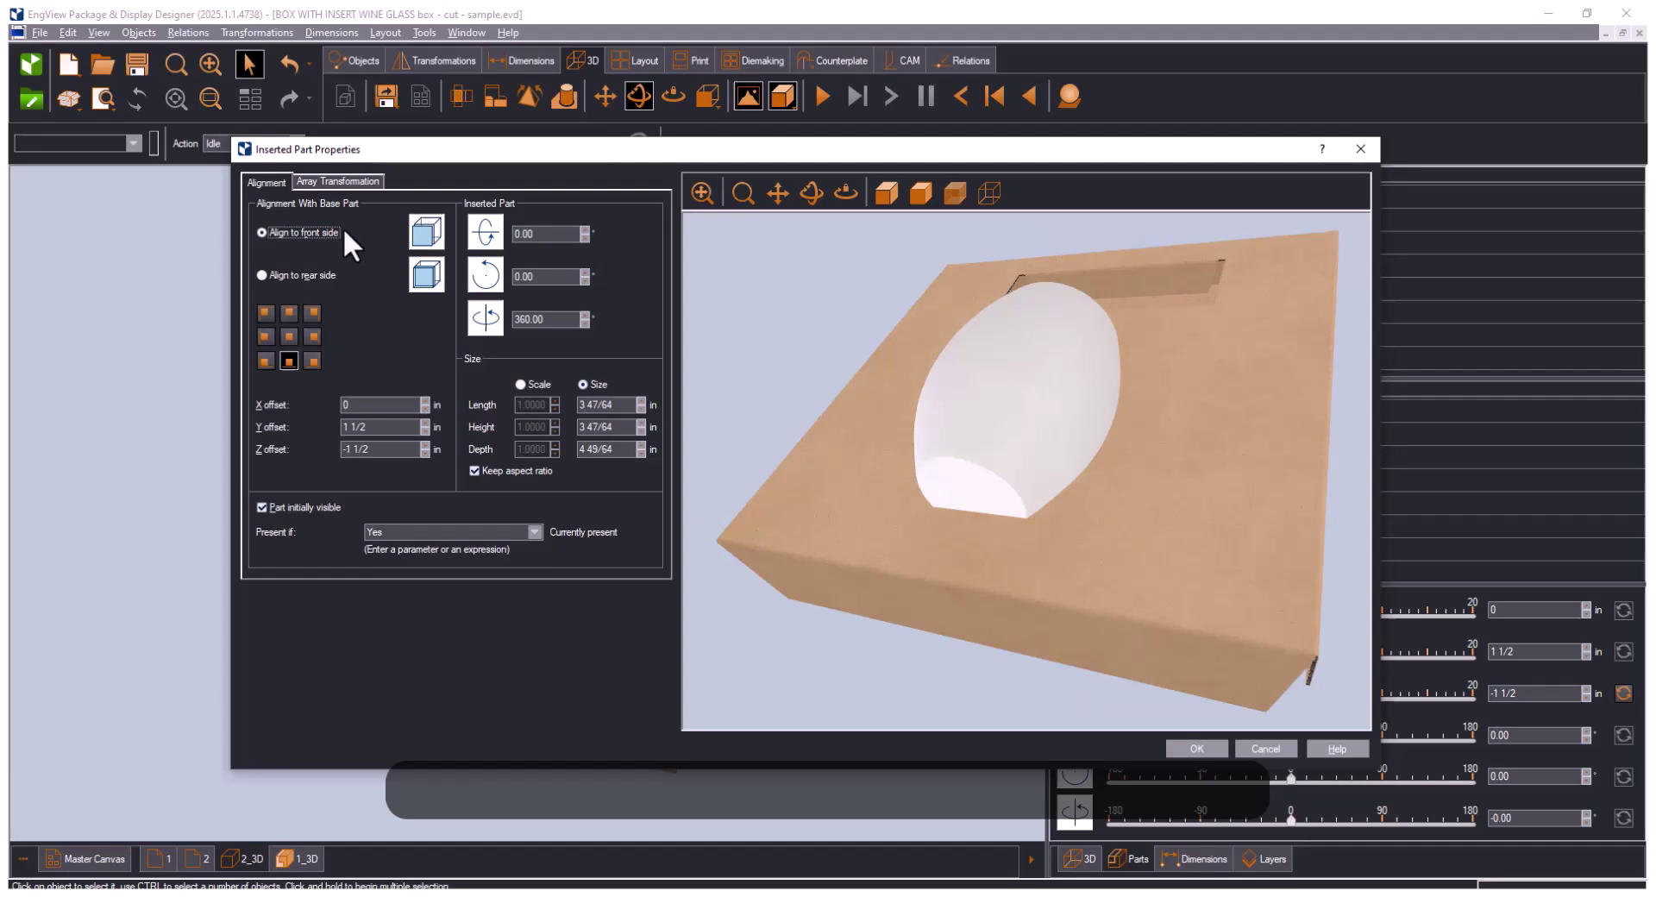
left_click(343, 180)
left_click(310, 242)
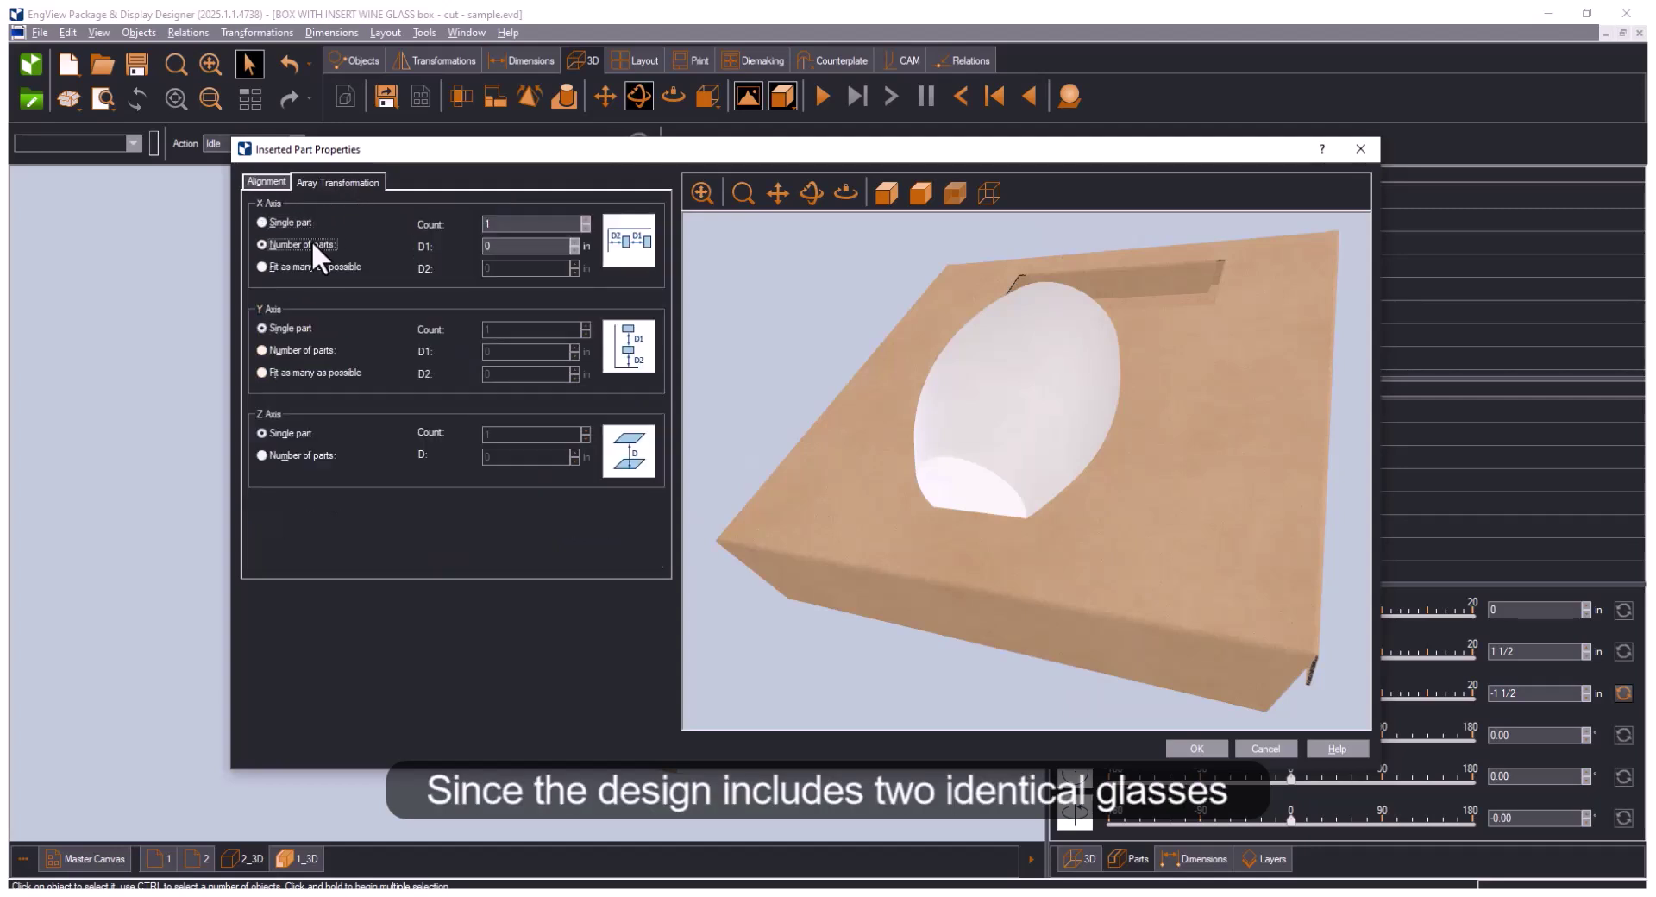
left_click(584, 219)
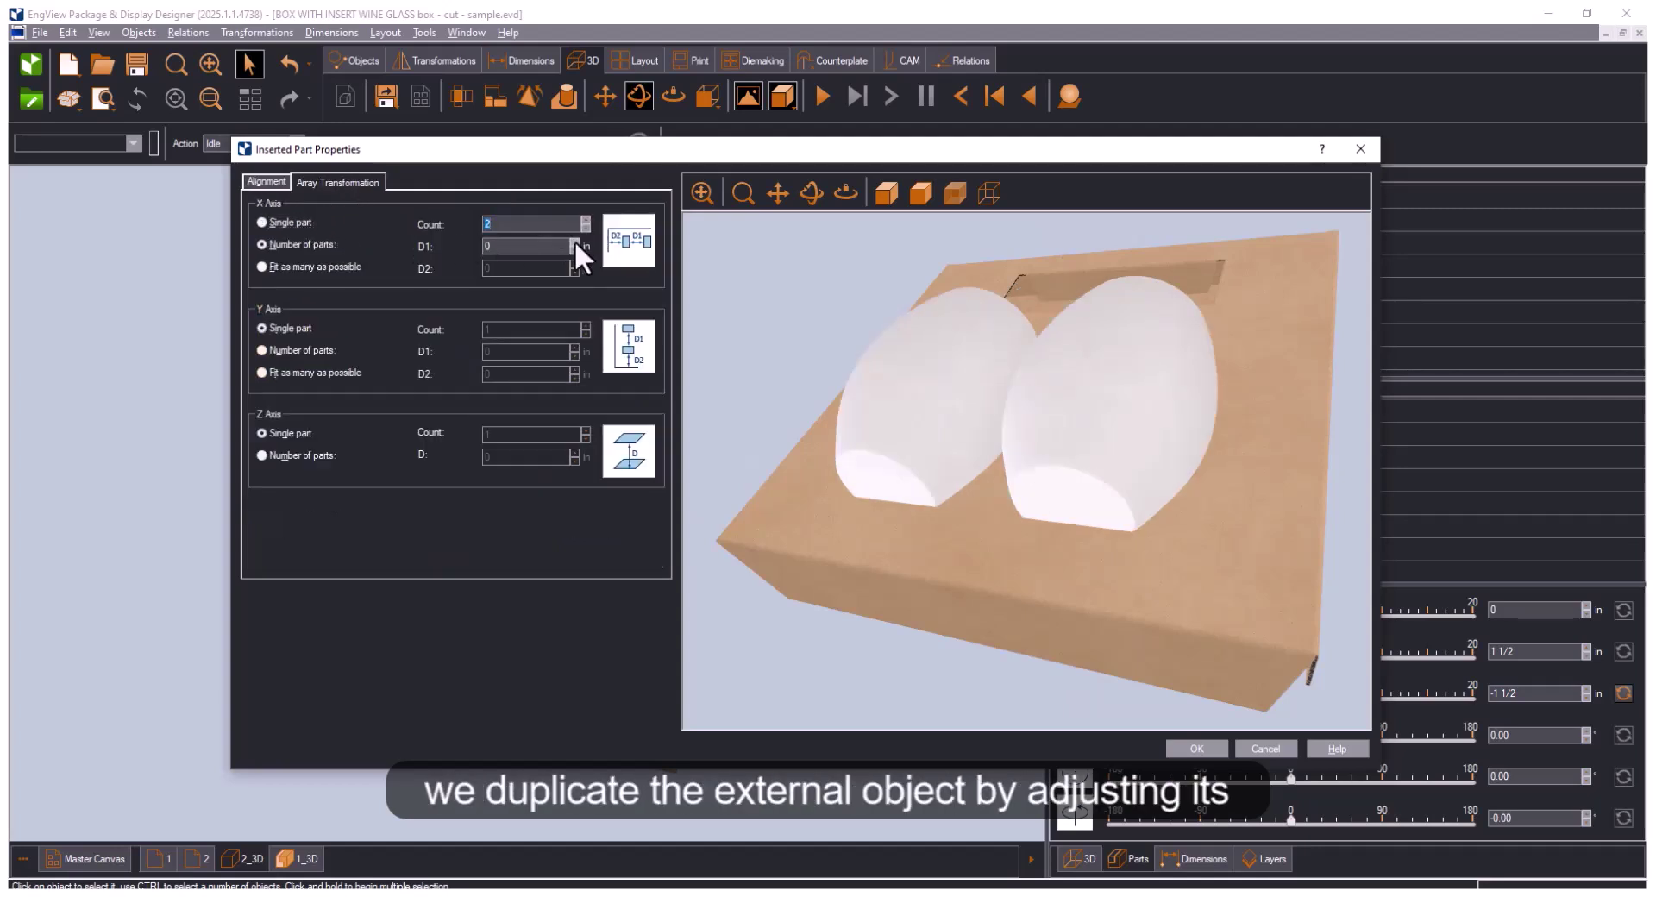
left_click(574, 242)
left_click(574, 241)
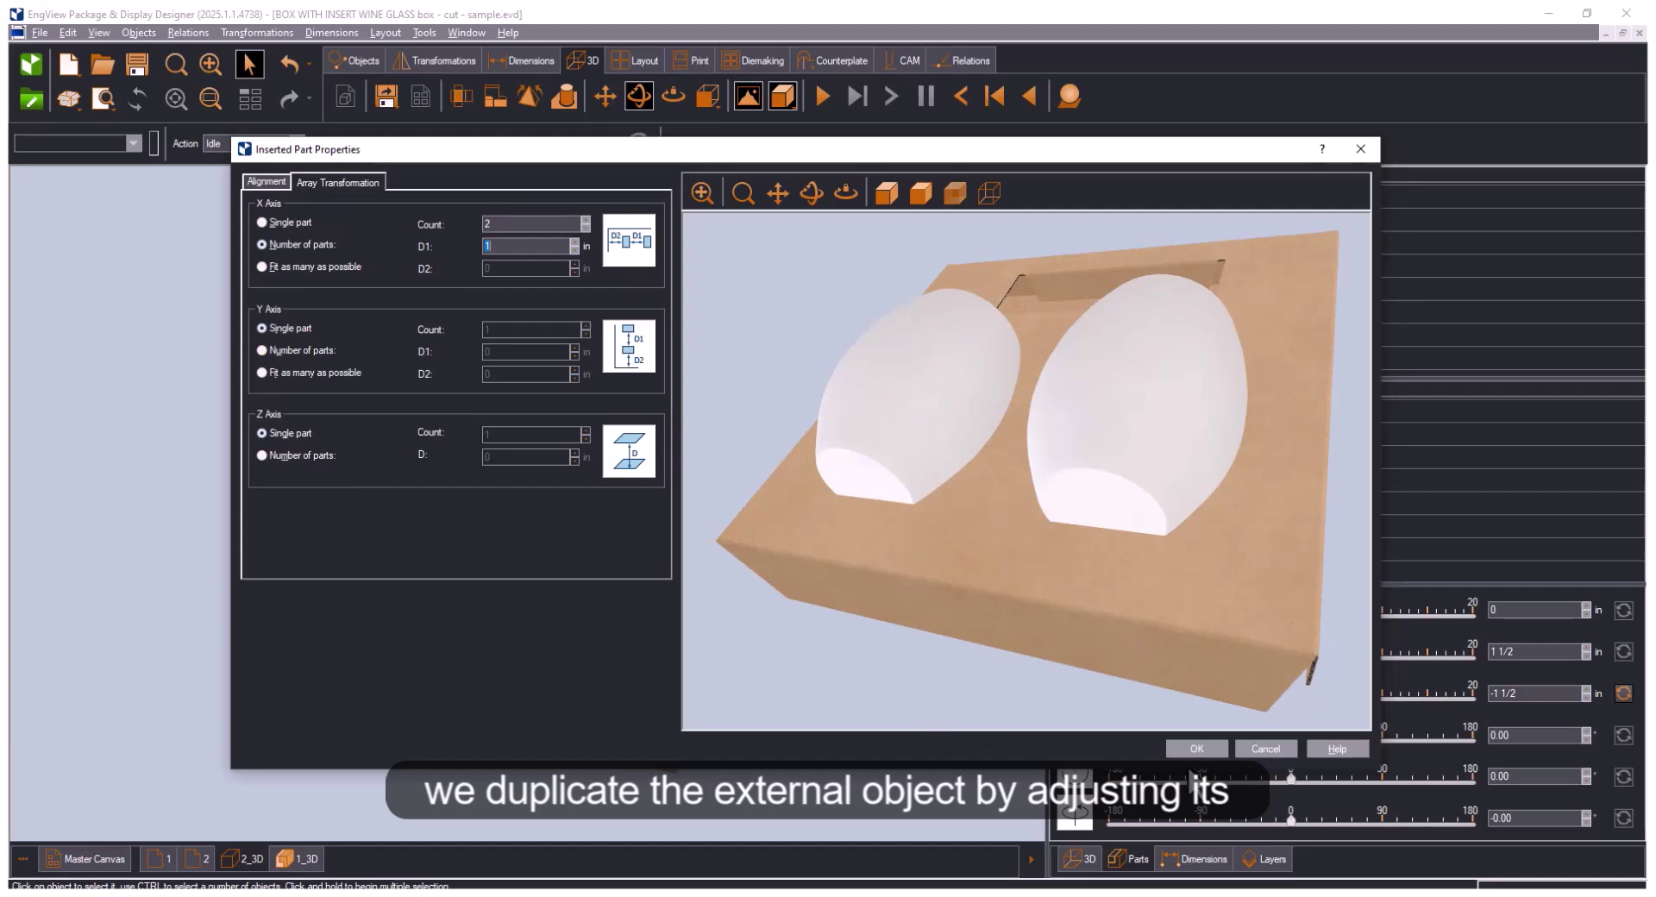
left_click(1194, 747)
Intersect the insert's upper panel with the glasses and check the resulting outlines in 2D drawing 2.
left_click_drag(860, 670, 783, 617)
left_click(783, 664)
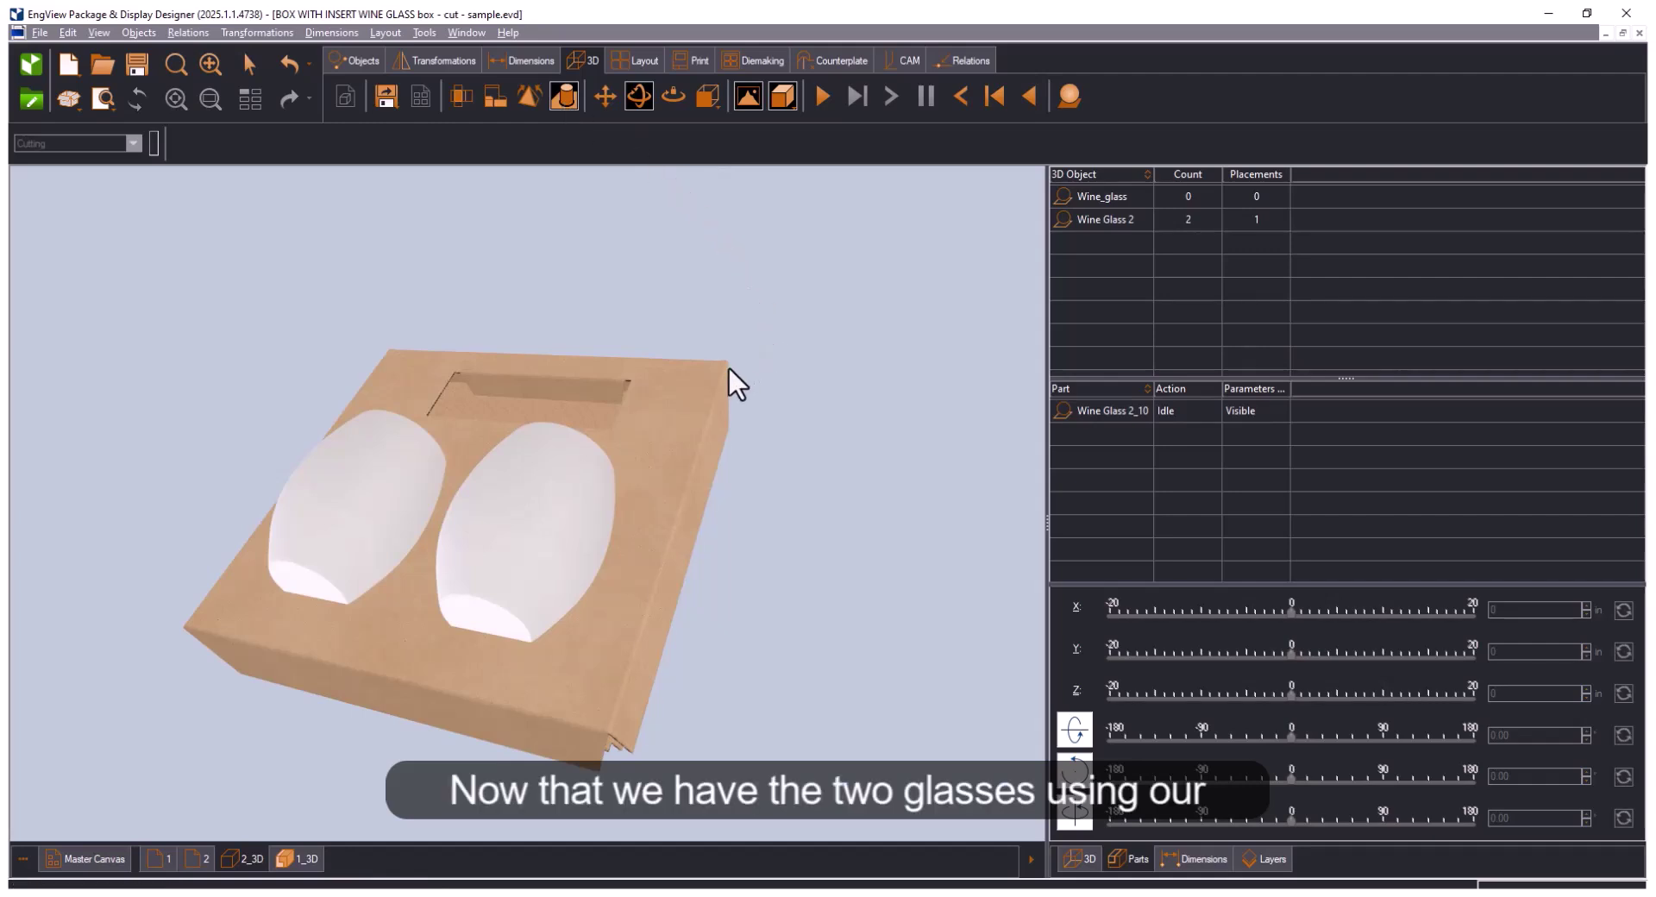
left_click(661, 438)
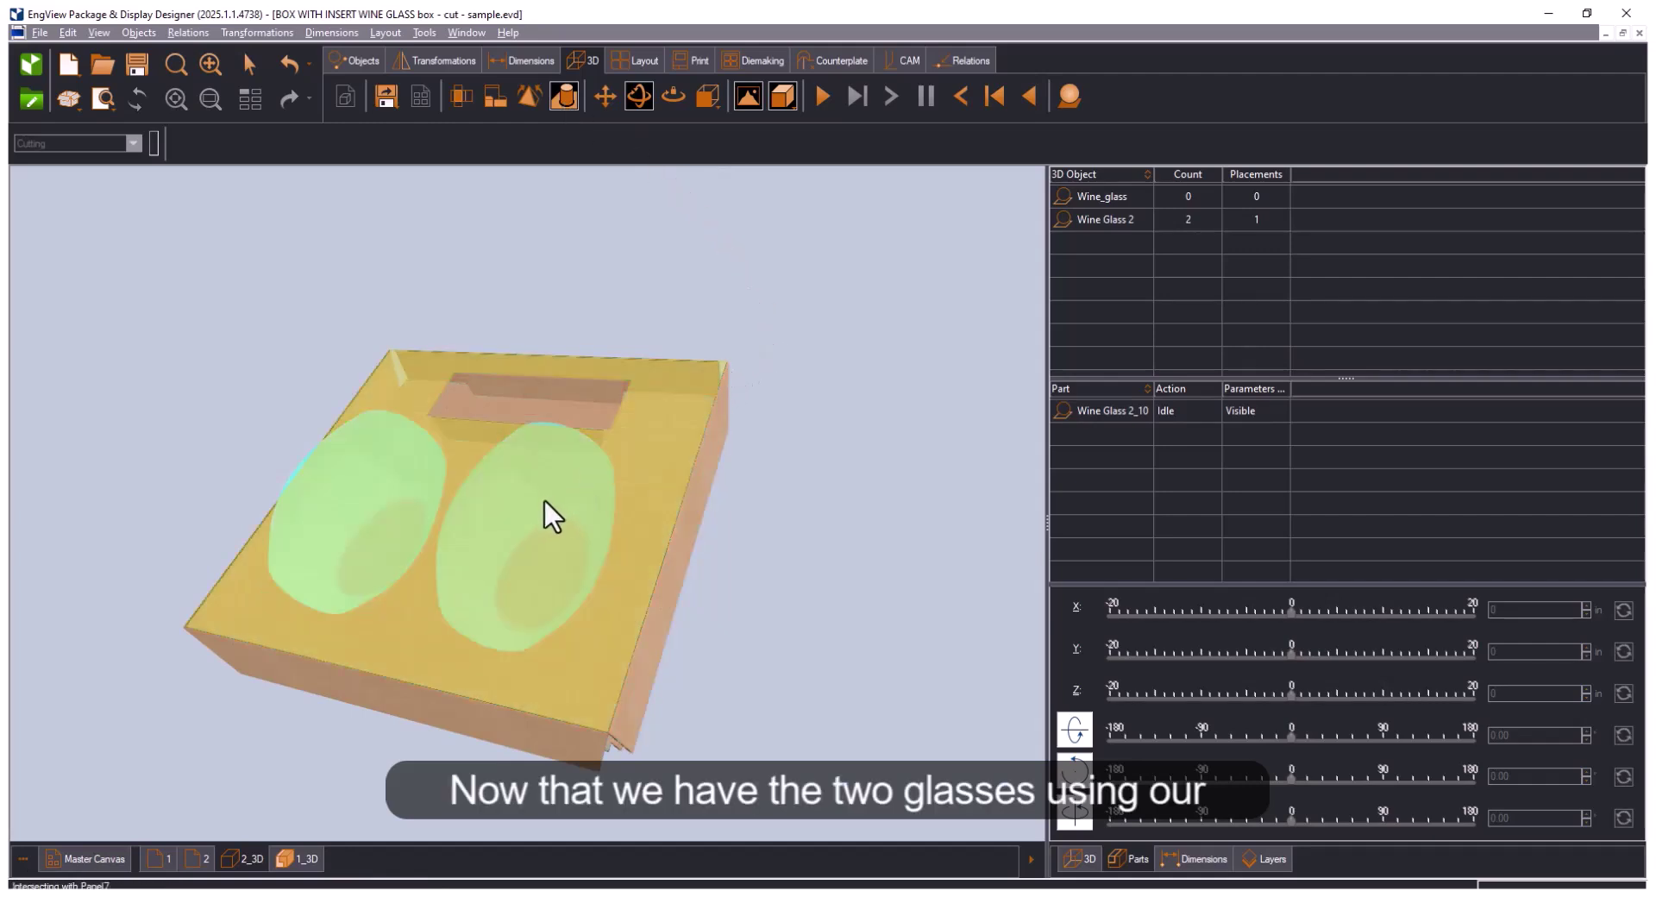
left_click(198, 864)
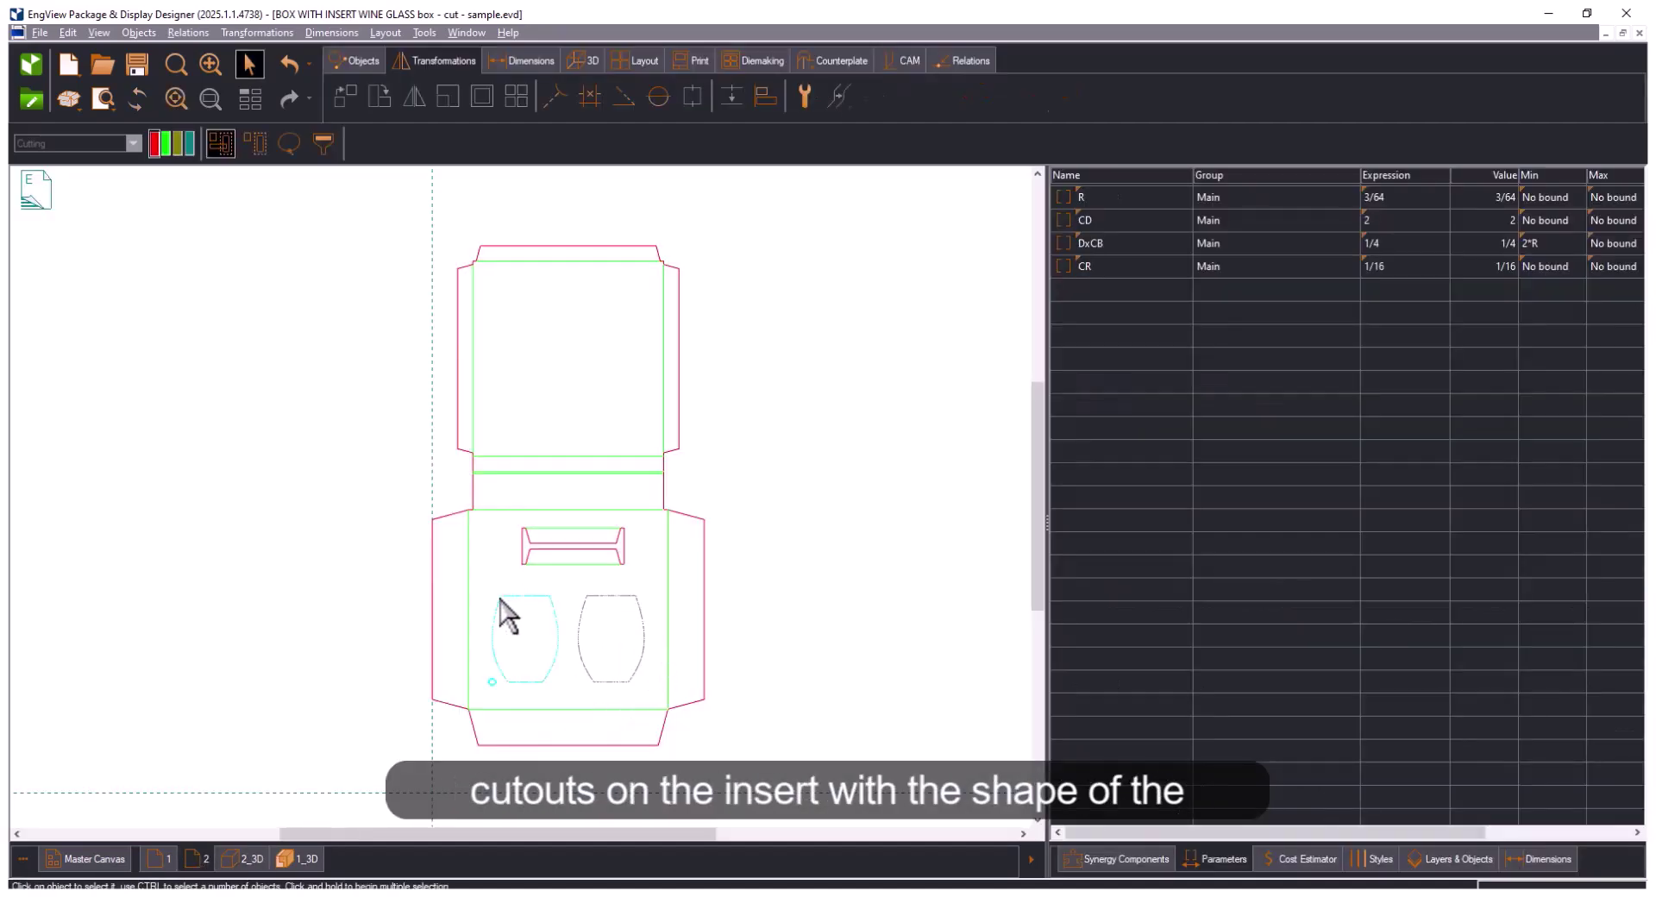
Intersect the insert's underside panel with both glasses in the 2_3D model and return to 2D drawing 2.
left_click(233, 858)
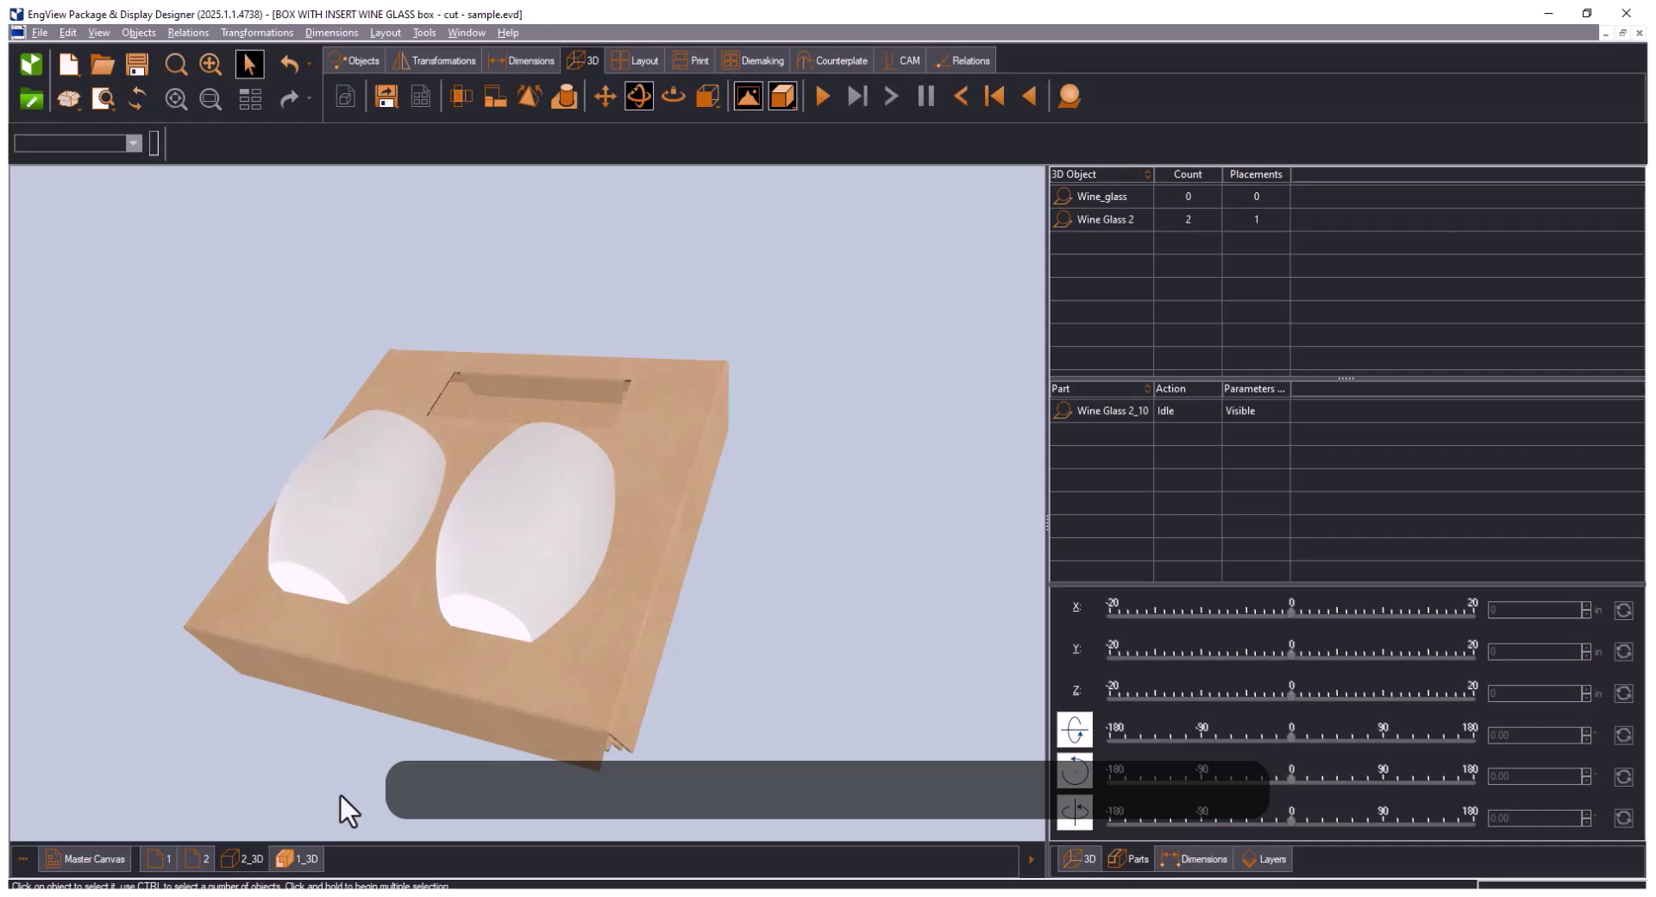
left_click(565, 96)
left_click_drag(816, 576, 779, 447)
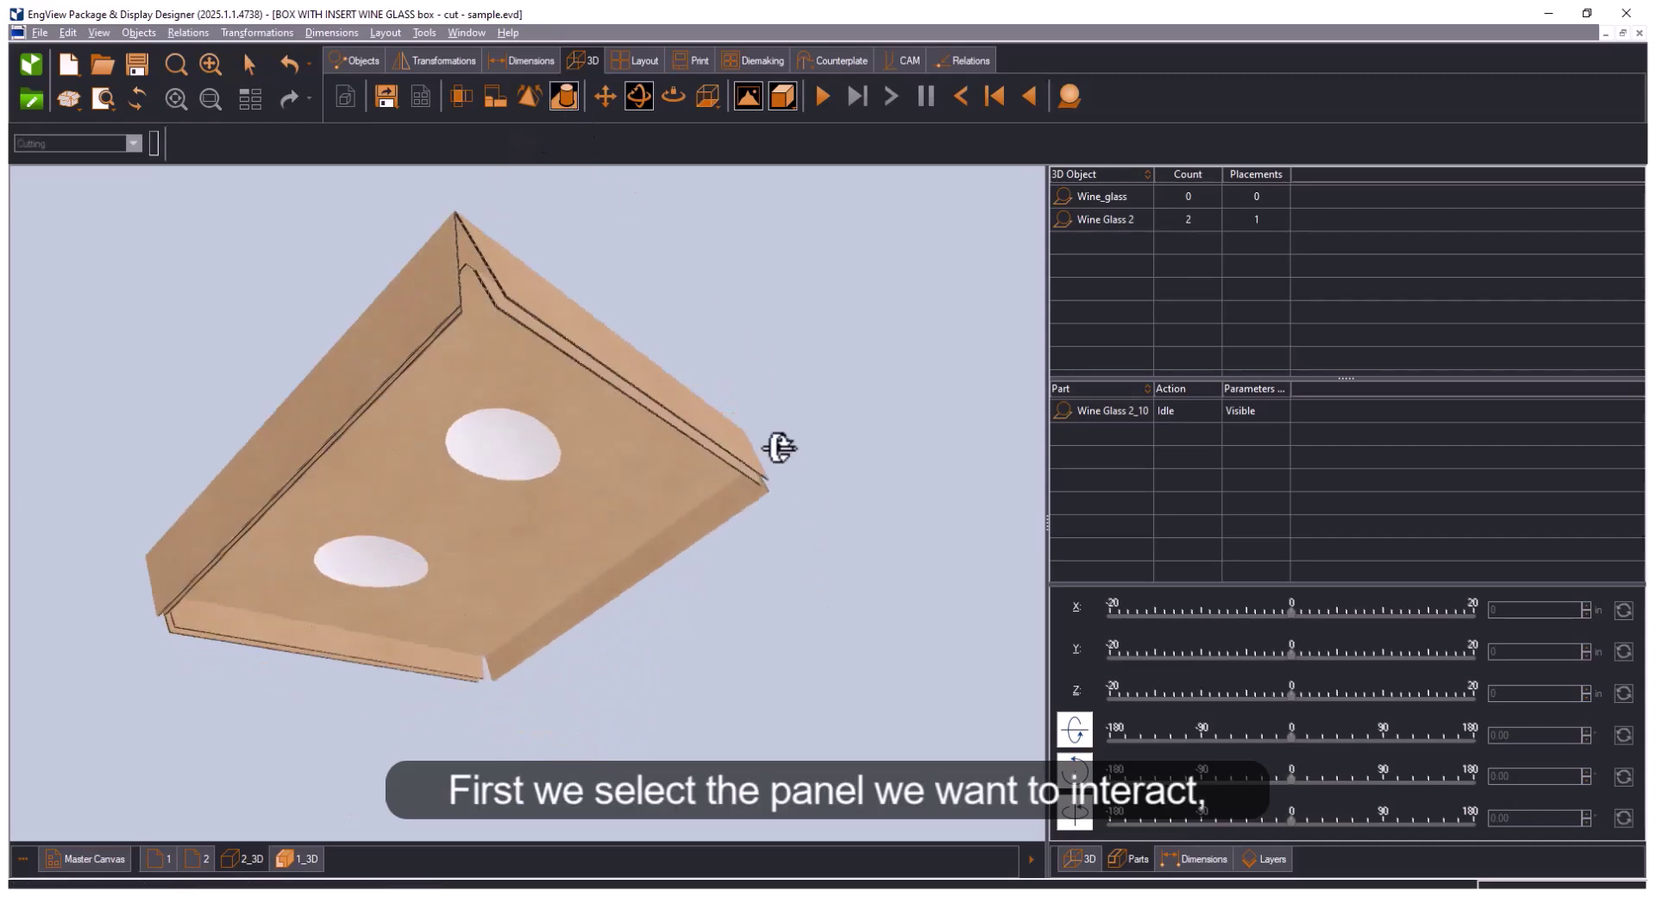
left_click(639, 484)
left_click(666, 472)
left_click_drag(778, 374, 787, 429)
left_click(556, 453)
left_click_drag(551, 447, 561, 373)
left_click(188, 864)
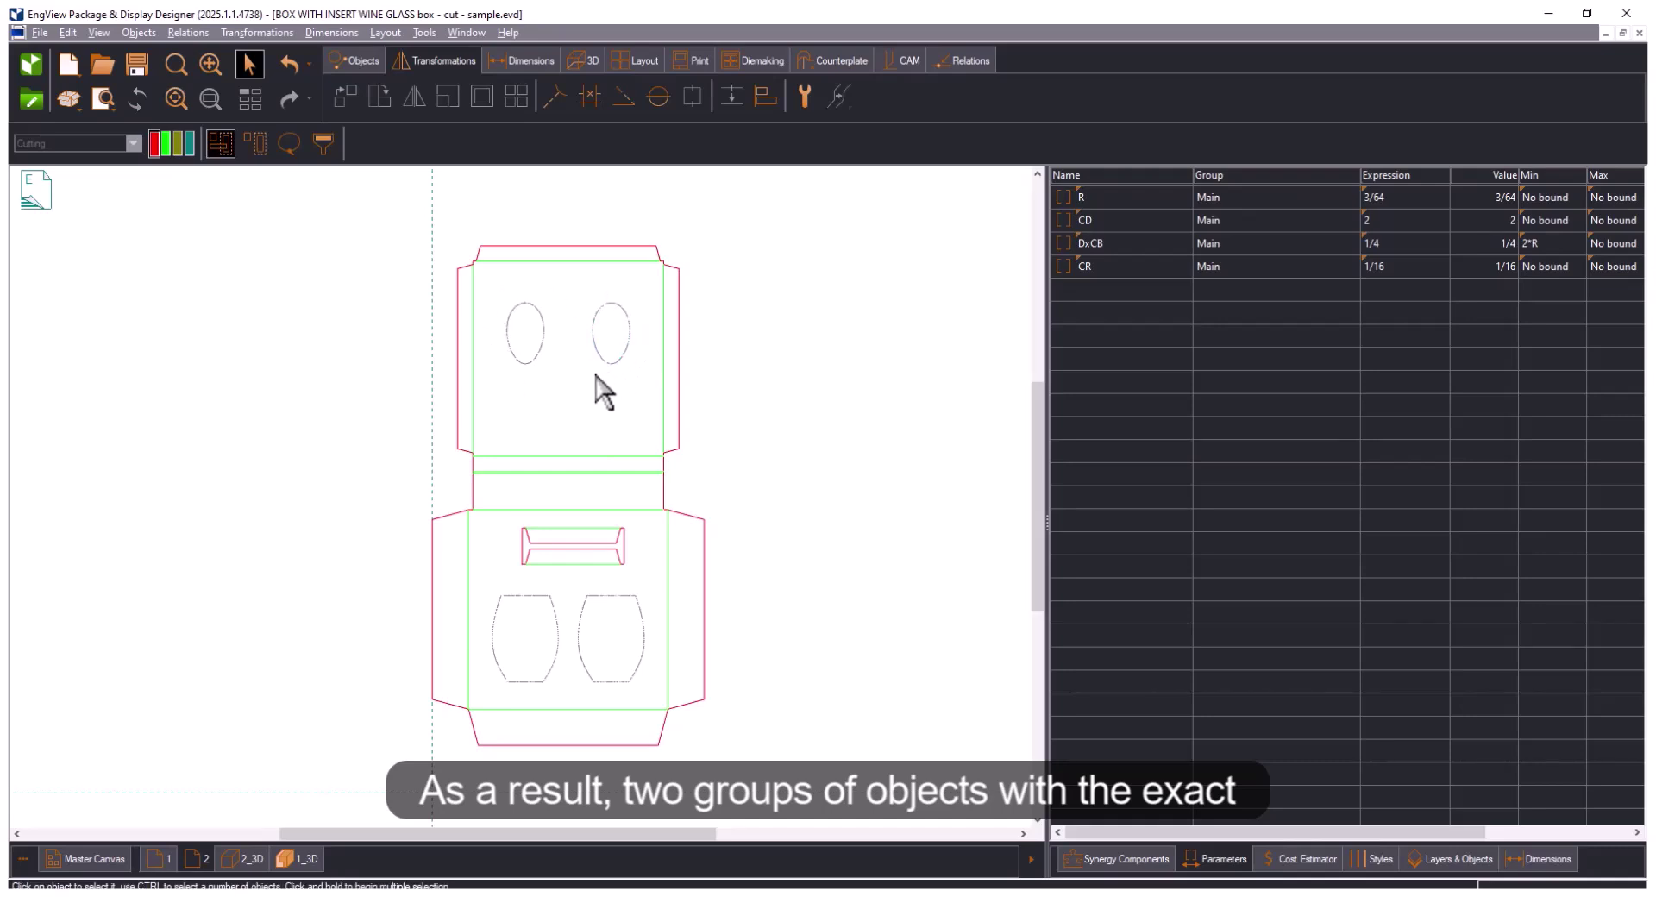
Ungroup the glass outlines on both insert panels and apply the Cutting style to them.
left_click_drag(550, 369, 505, 405)
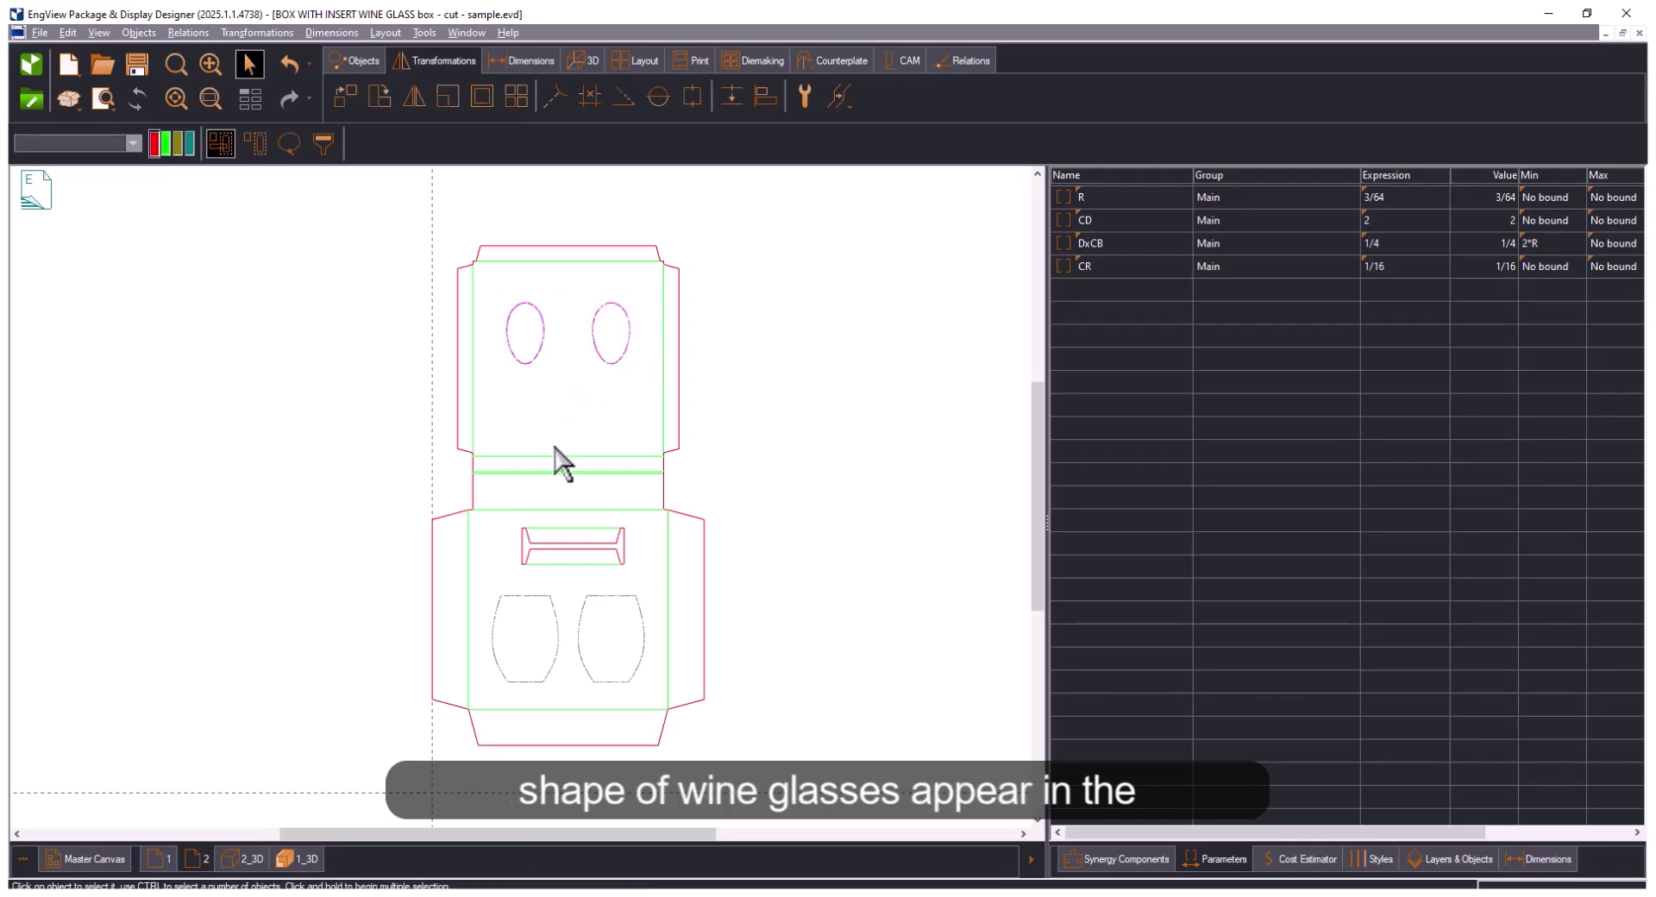
left_click_drag(557, 654, 536, 676)
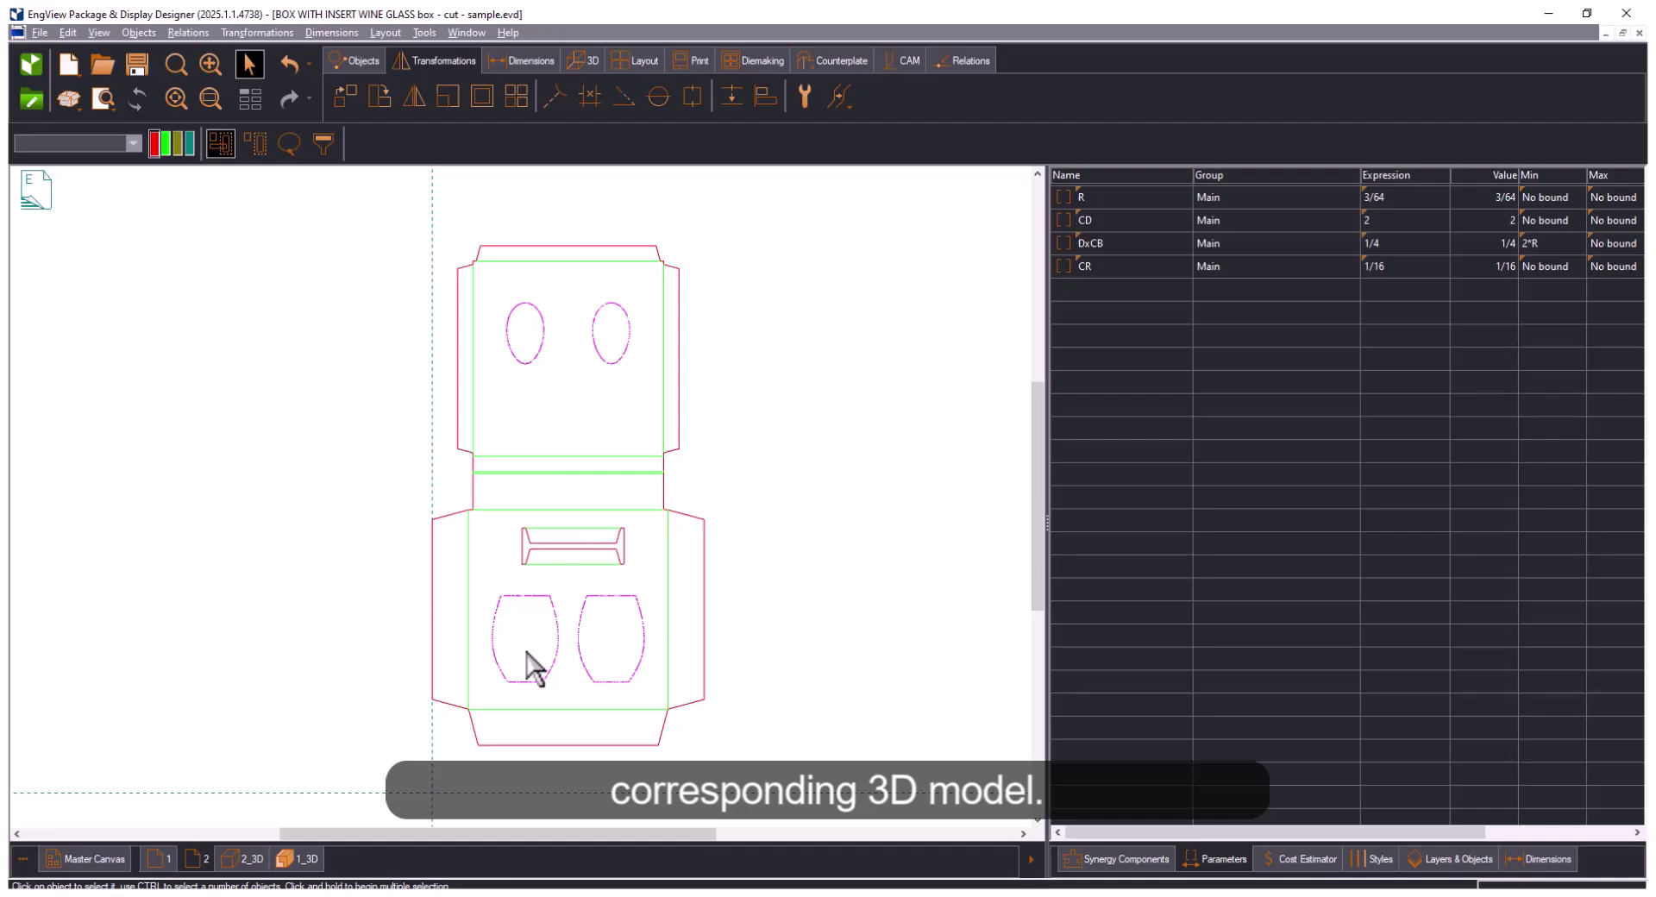
right_click(525, 648)
left_click(573, 494)
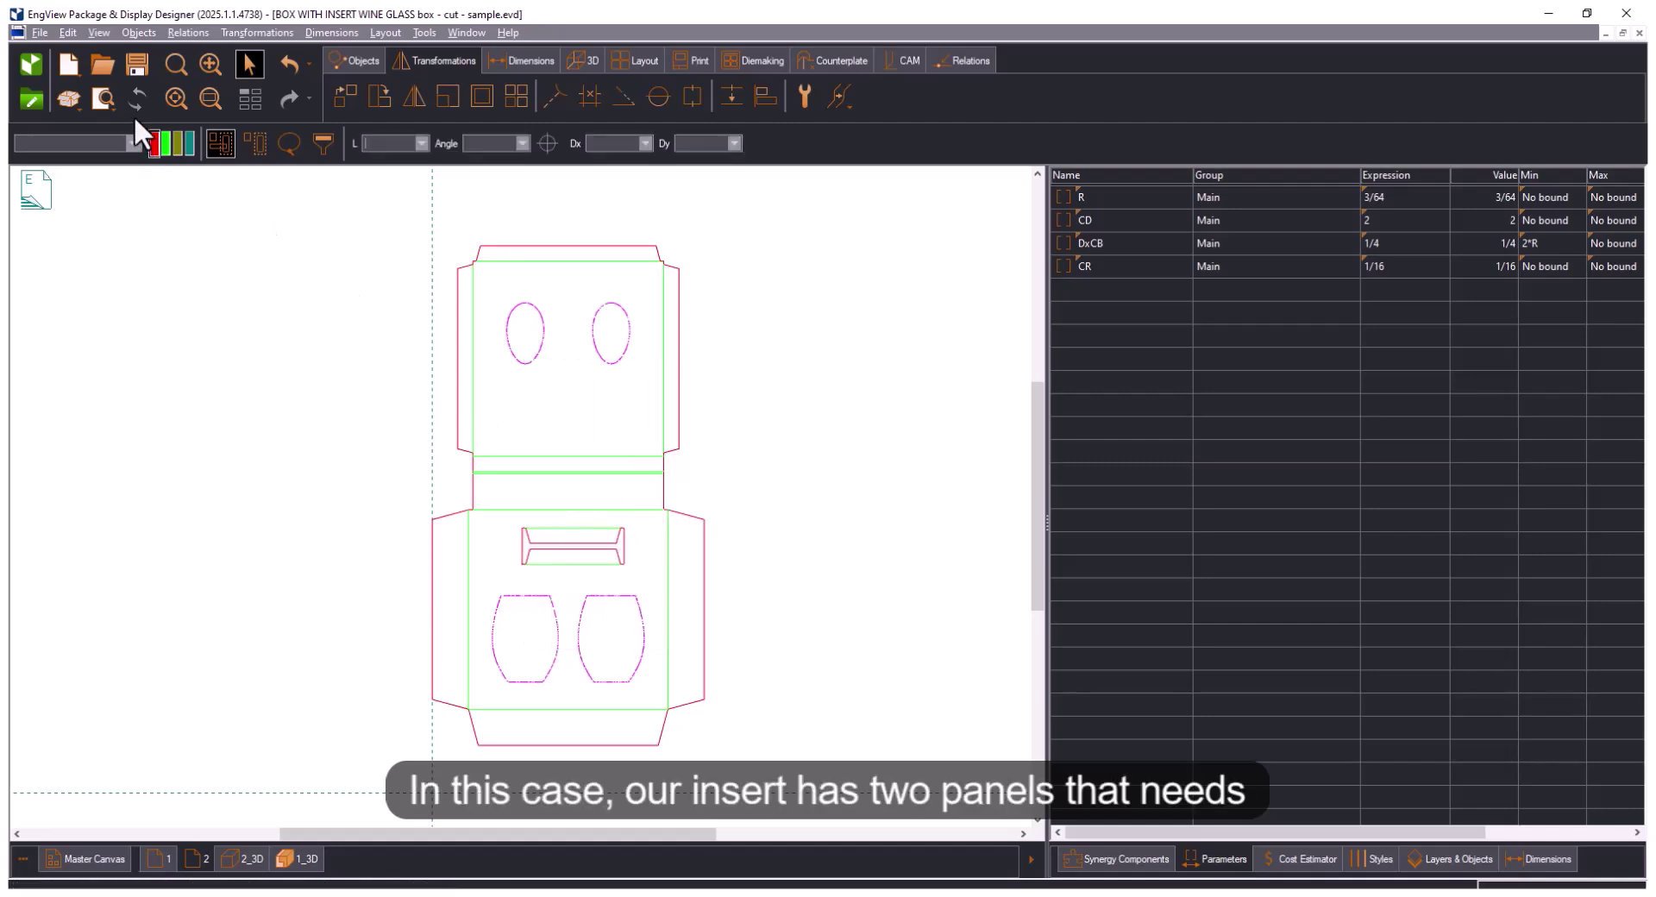
left_click(154, 140)
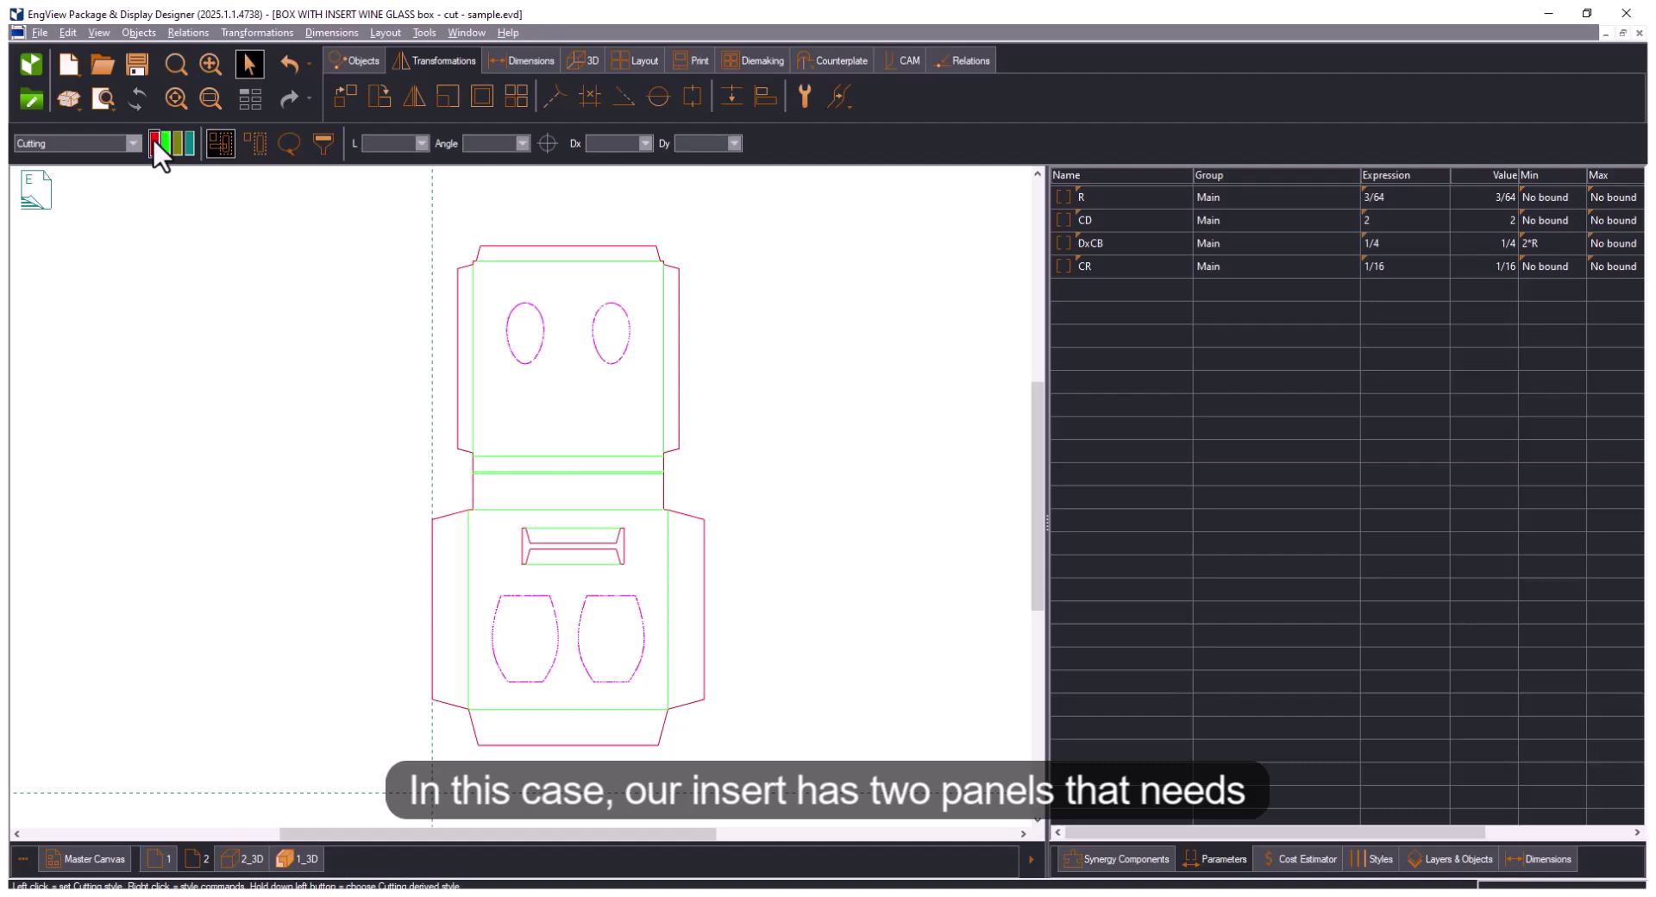
left_click(554, 410)
Merge the segments of all four glass outlines, including objects with same attributes and objects adjoined in a point.
left_click_drag(641, 275, 499, 430)
left_click_drag(656, 589, 488, 694)
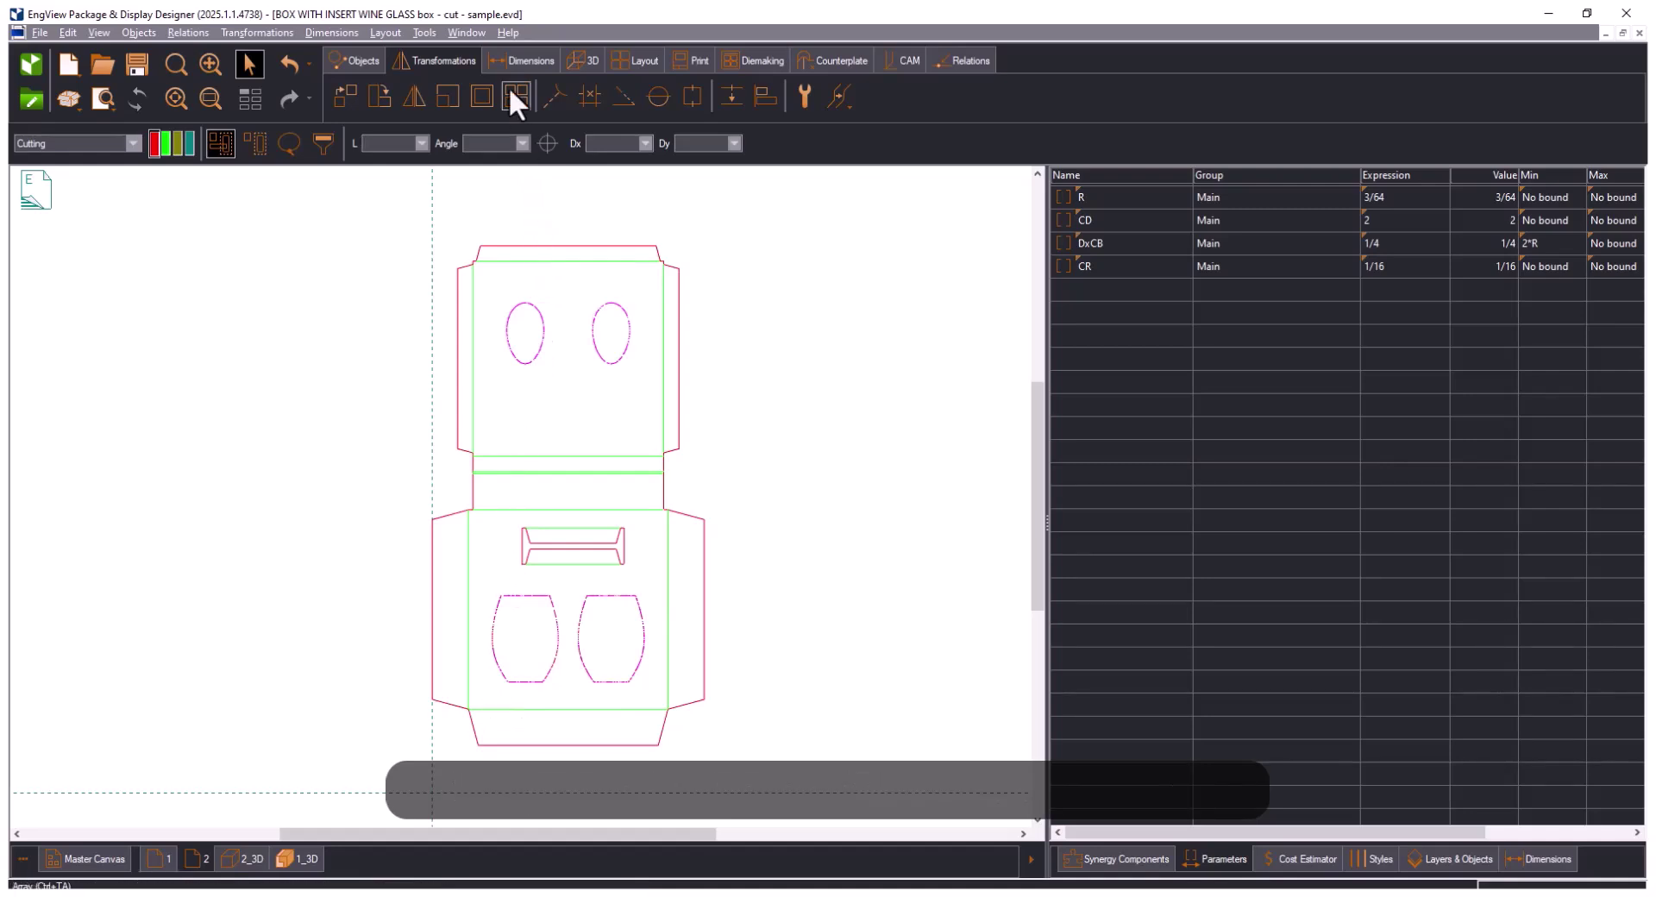
left_click(730, 99)
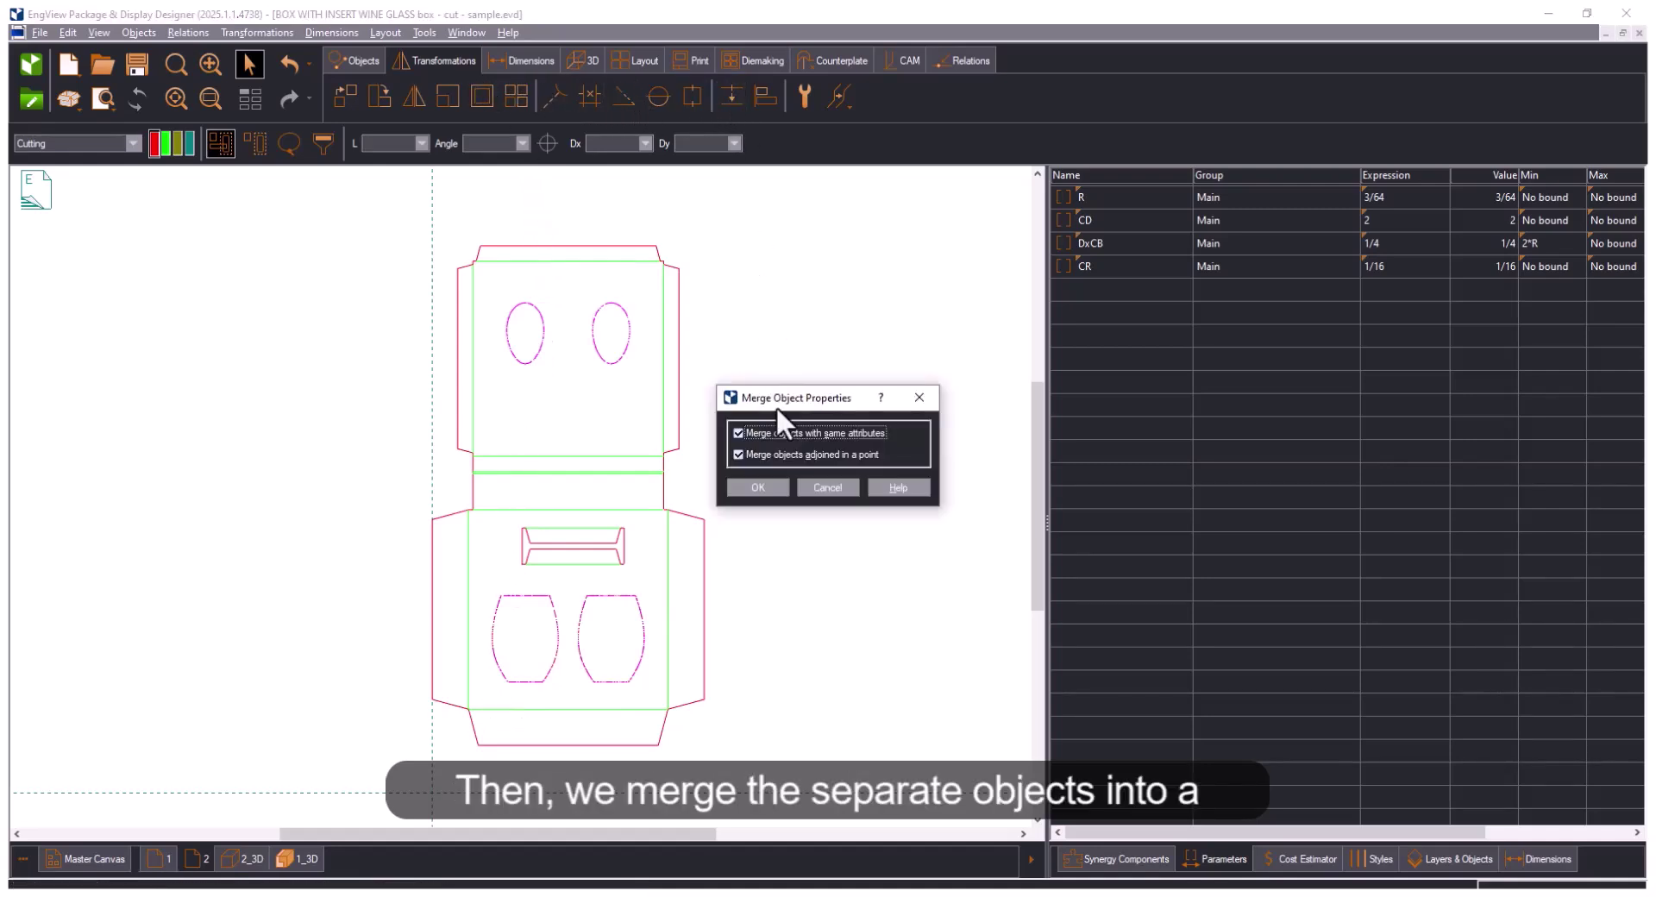
left_click(773, 490)
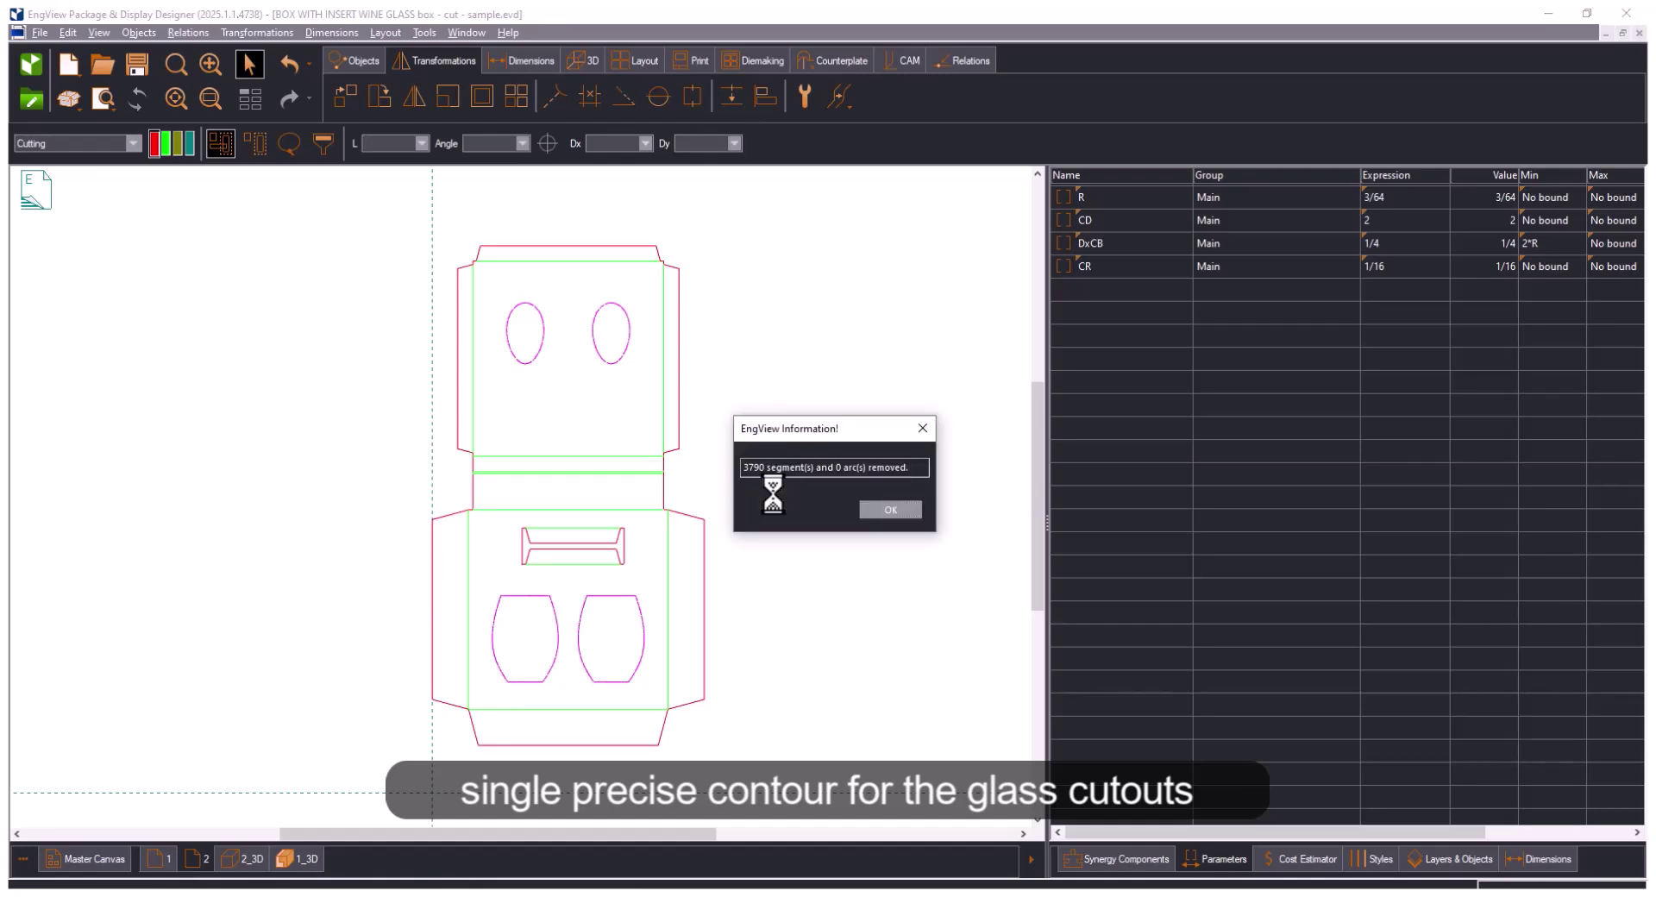
left_click(890, 509)
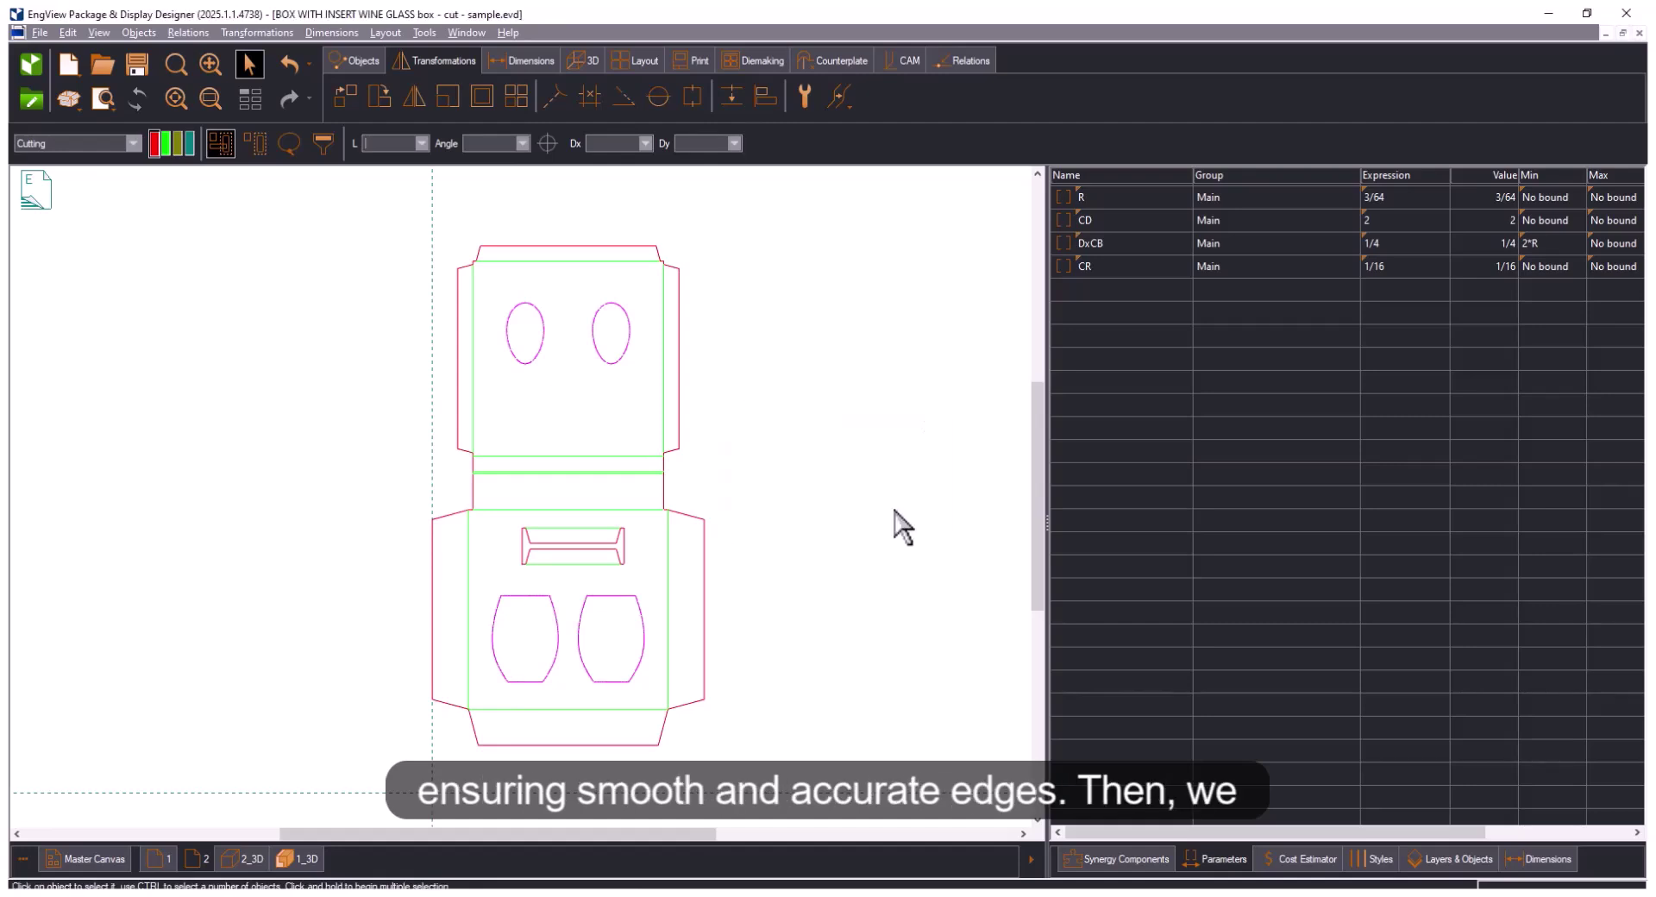
Lift the glasses out of the insert in the 3D model, examine the cutouts from several angles, and lower the glasses back.
left_click(302, 858)
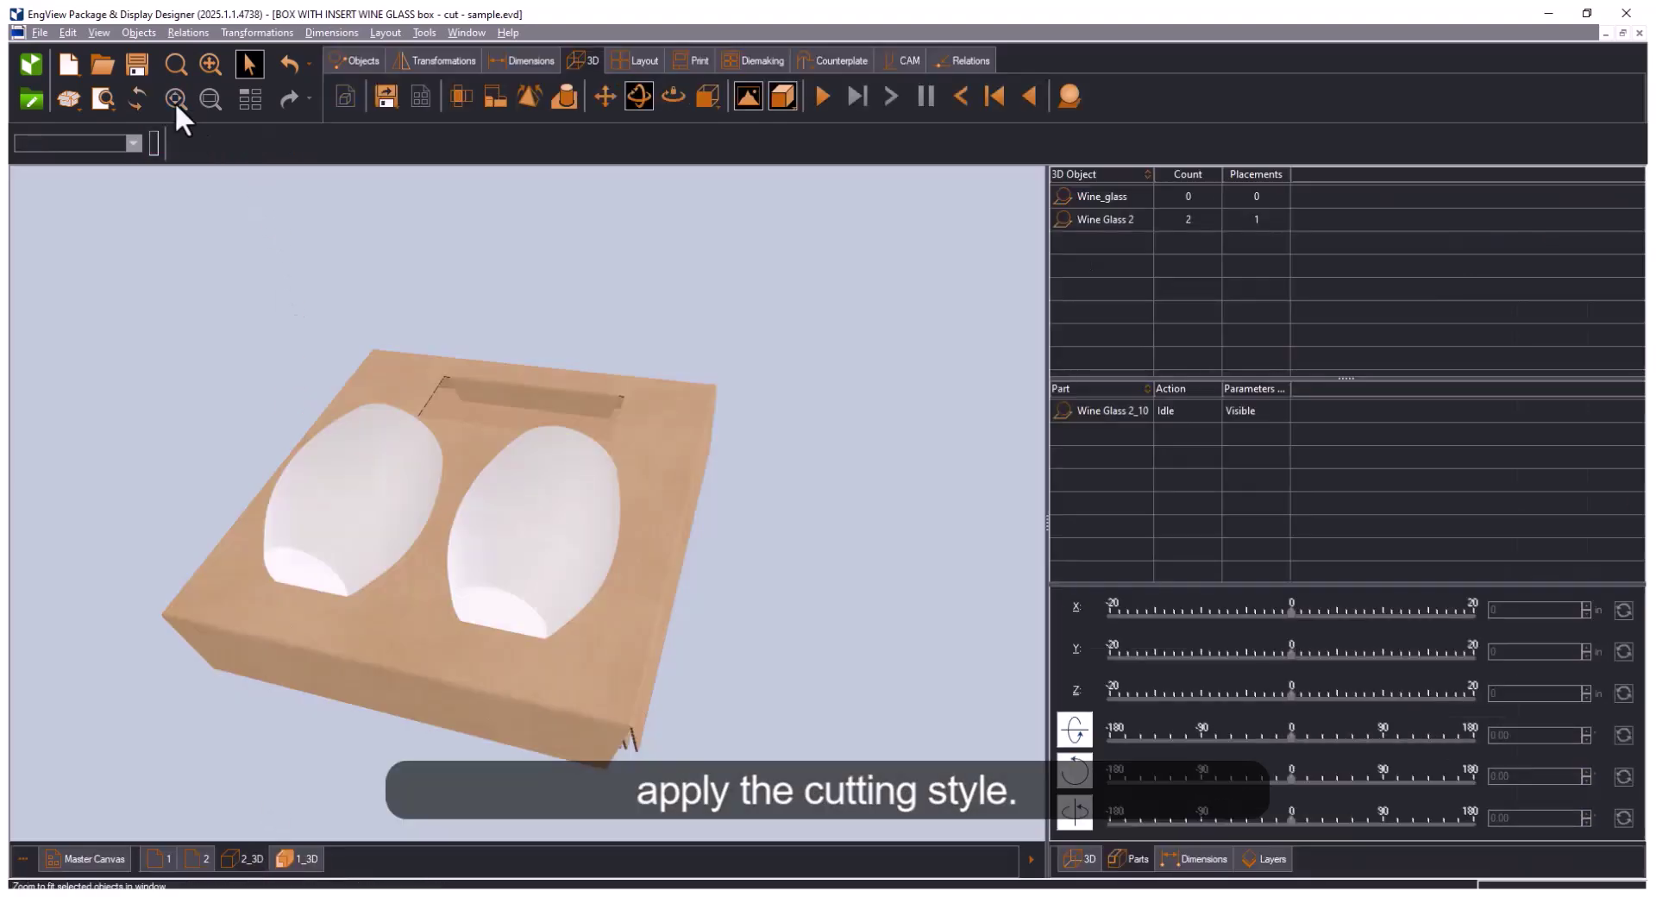
left_click(542, 535)
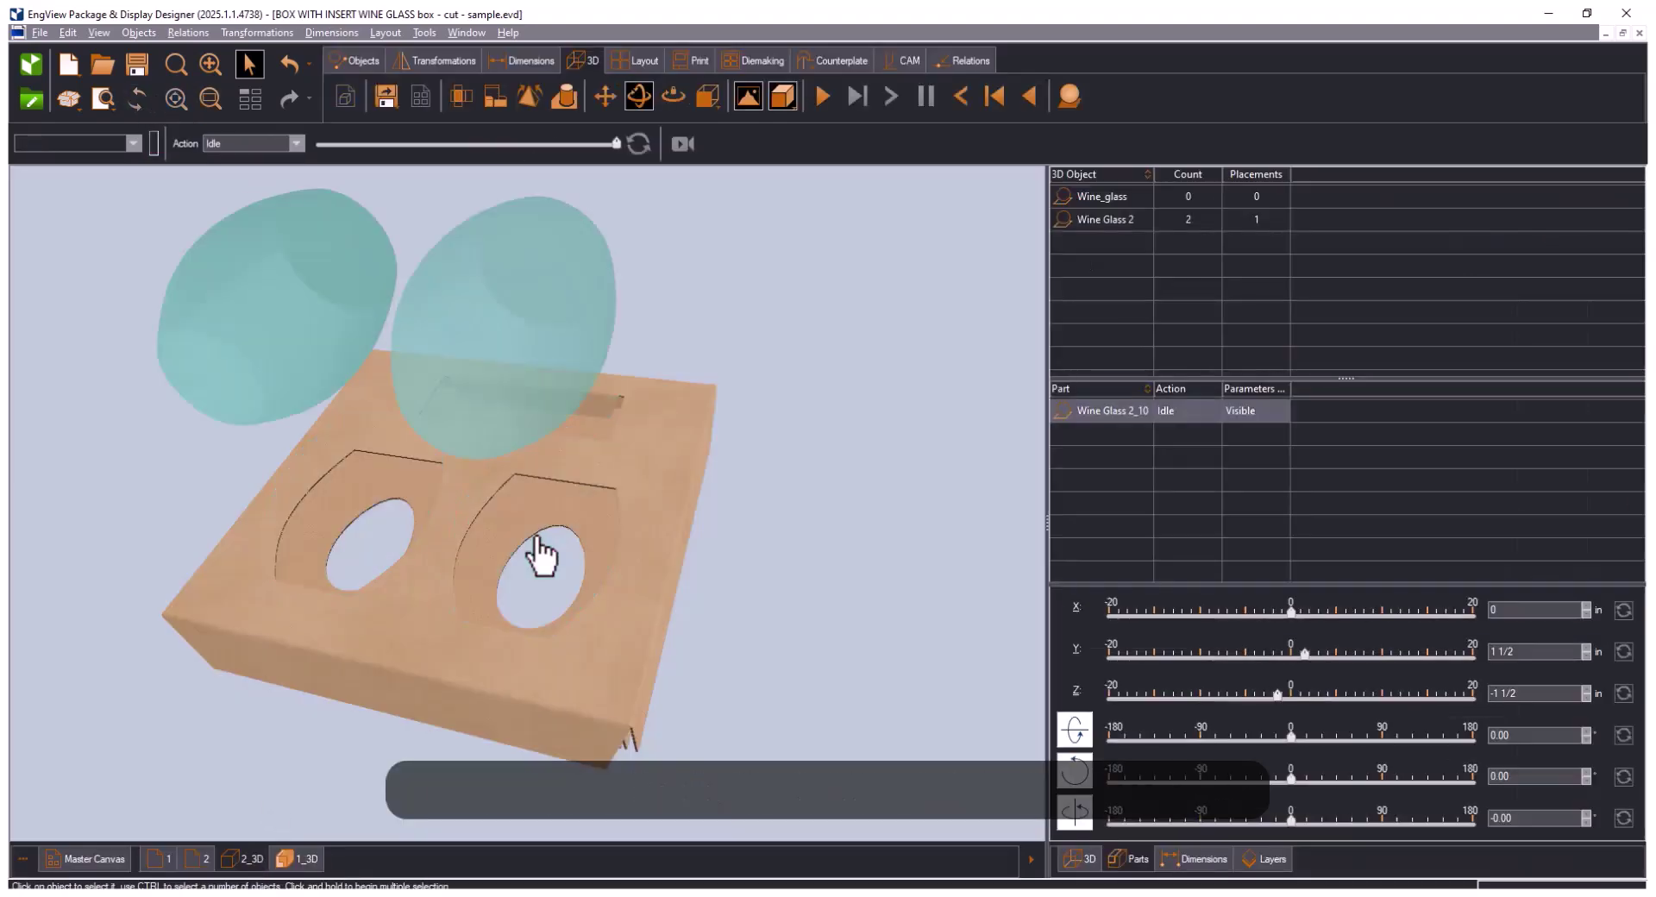
mouse_move(804, 606)
middle_mouse_down()
mouse_move(794, 625)
mouse_move(778, 488)
mouse_move(790, 579)
middle_mouse_up()
left_click(847, 614)
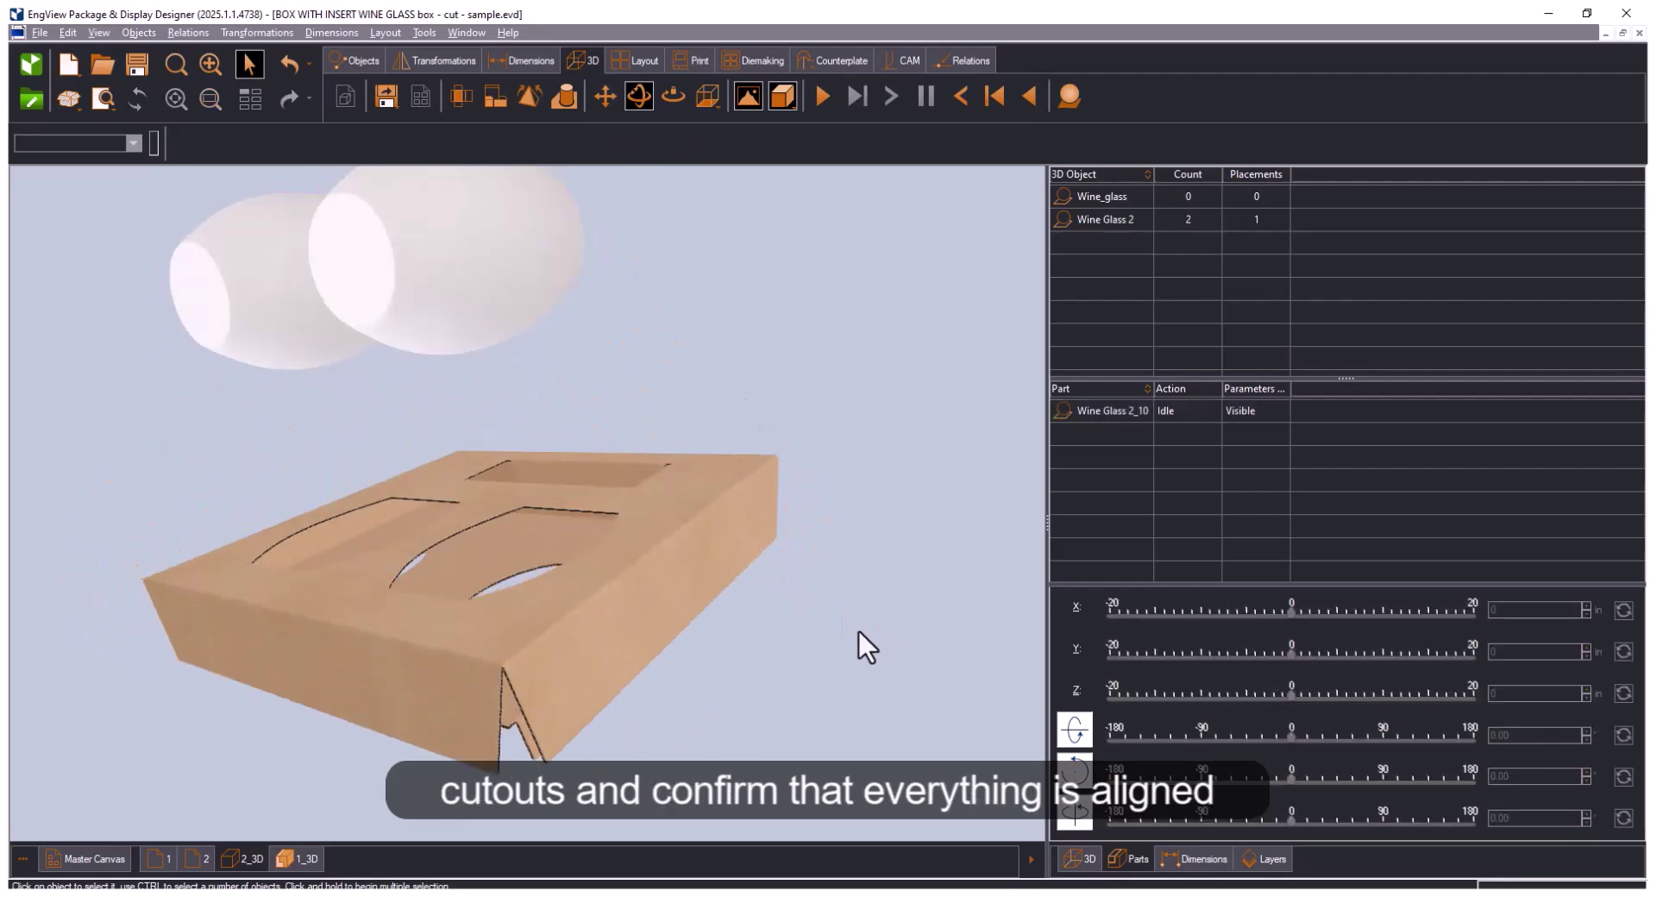
middle_click_drag(858, 631, 888, 663)
left_click(510, 285)
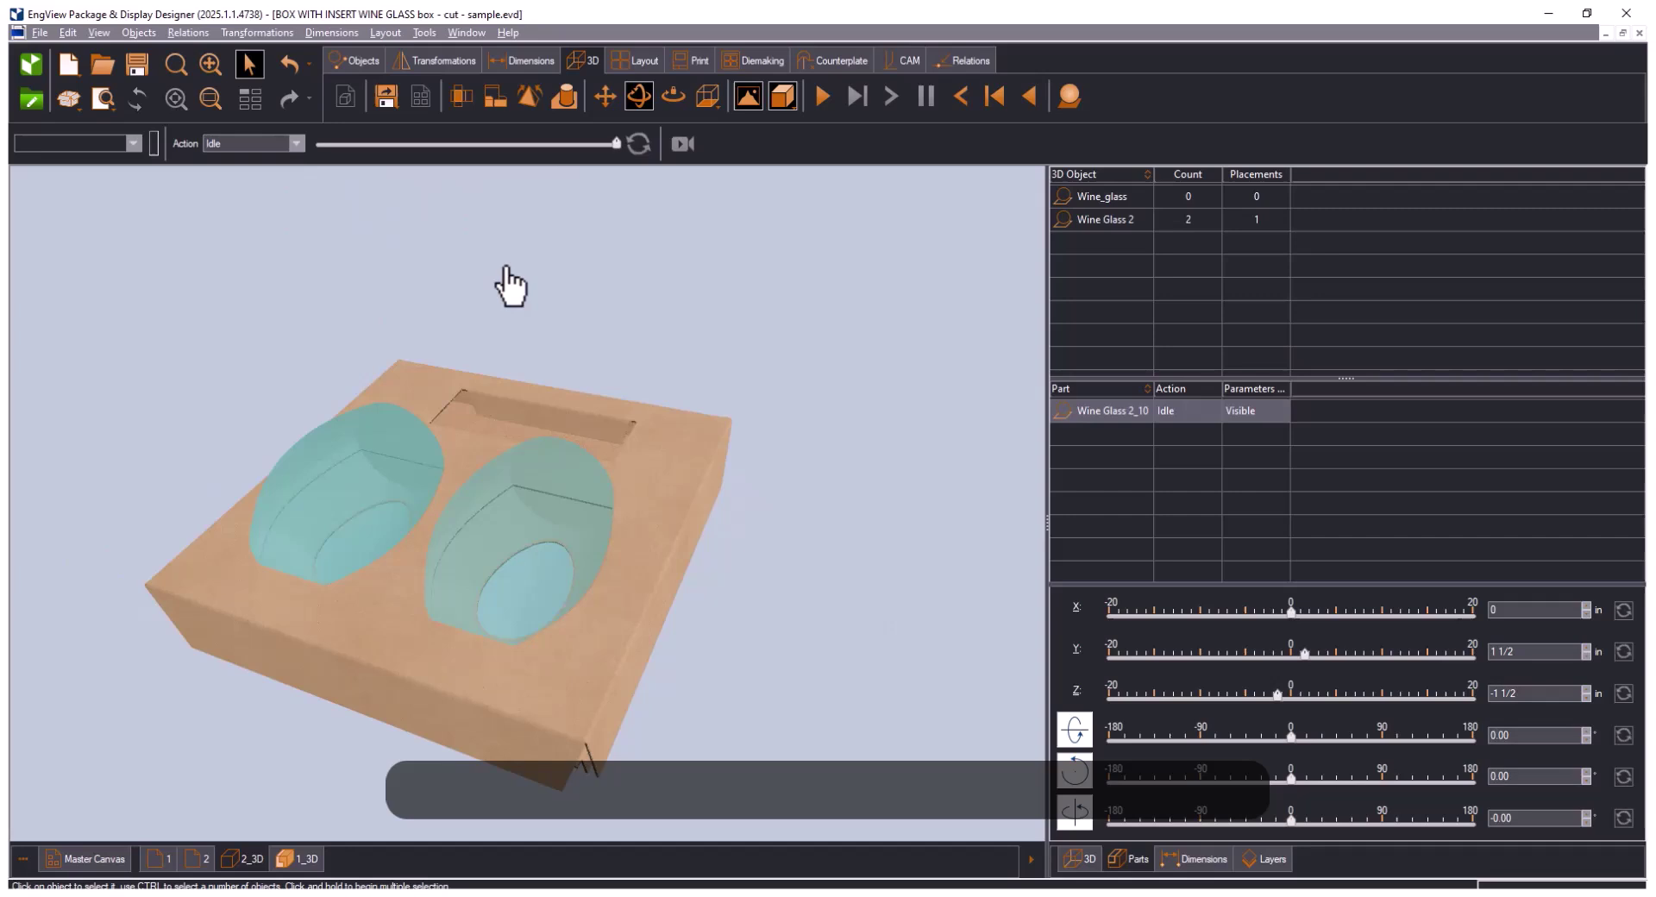
Set the wine glasses' material to a 50% metallic factor, 15% roughness factor, 0% occlusion factor and 30% opacity.
right_click(537, 504)
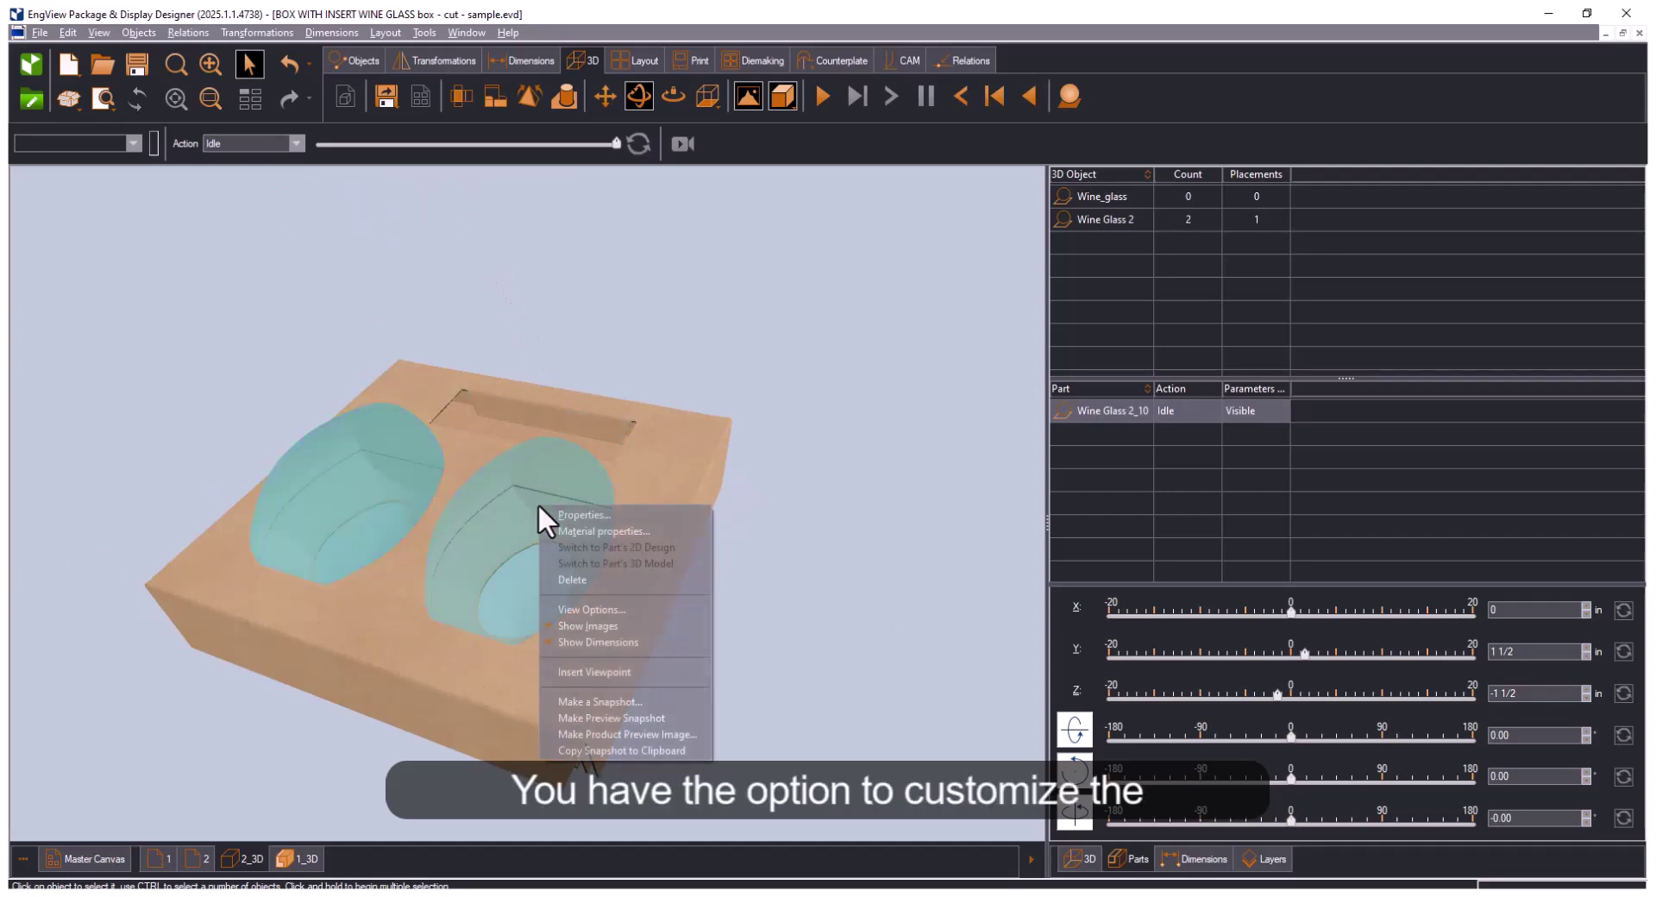
left_click(562, 531)
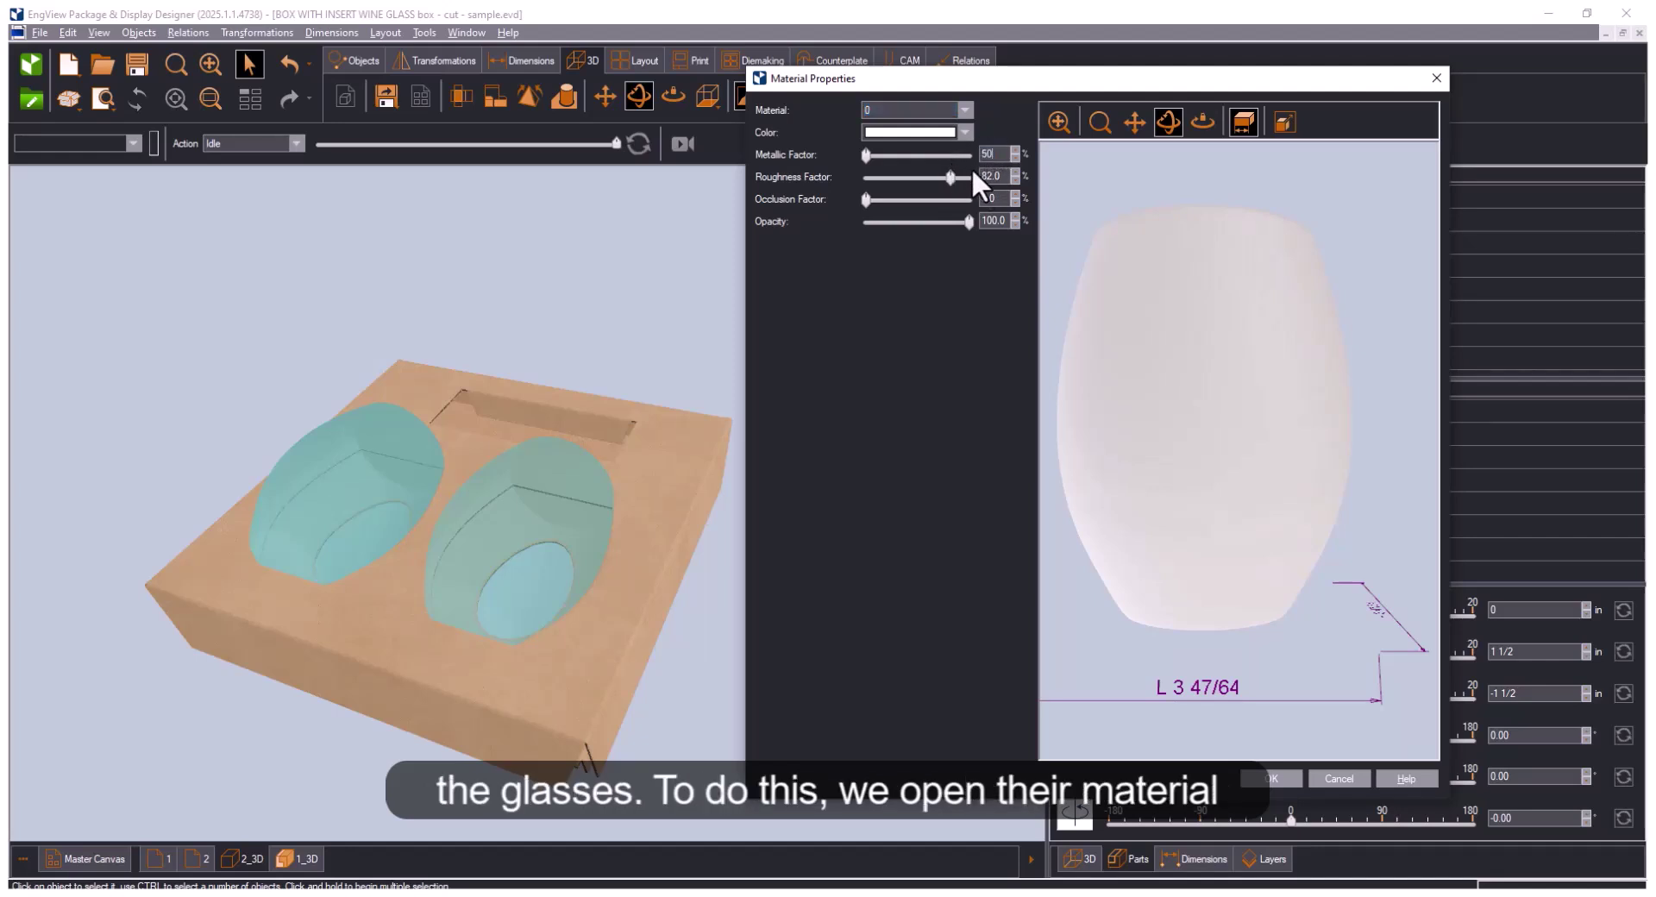
type("50")
left_click(1003, 176)
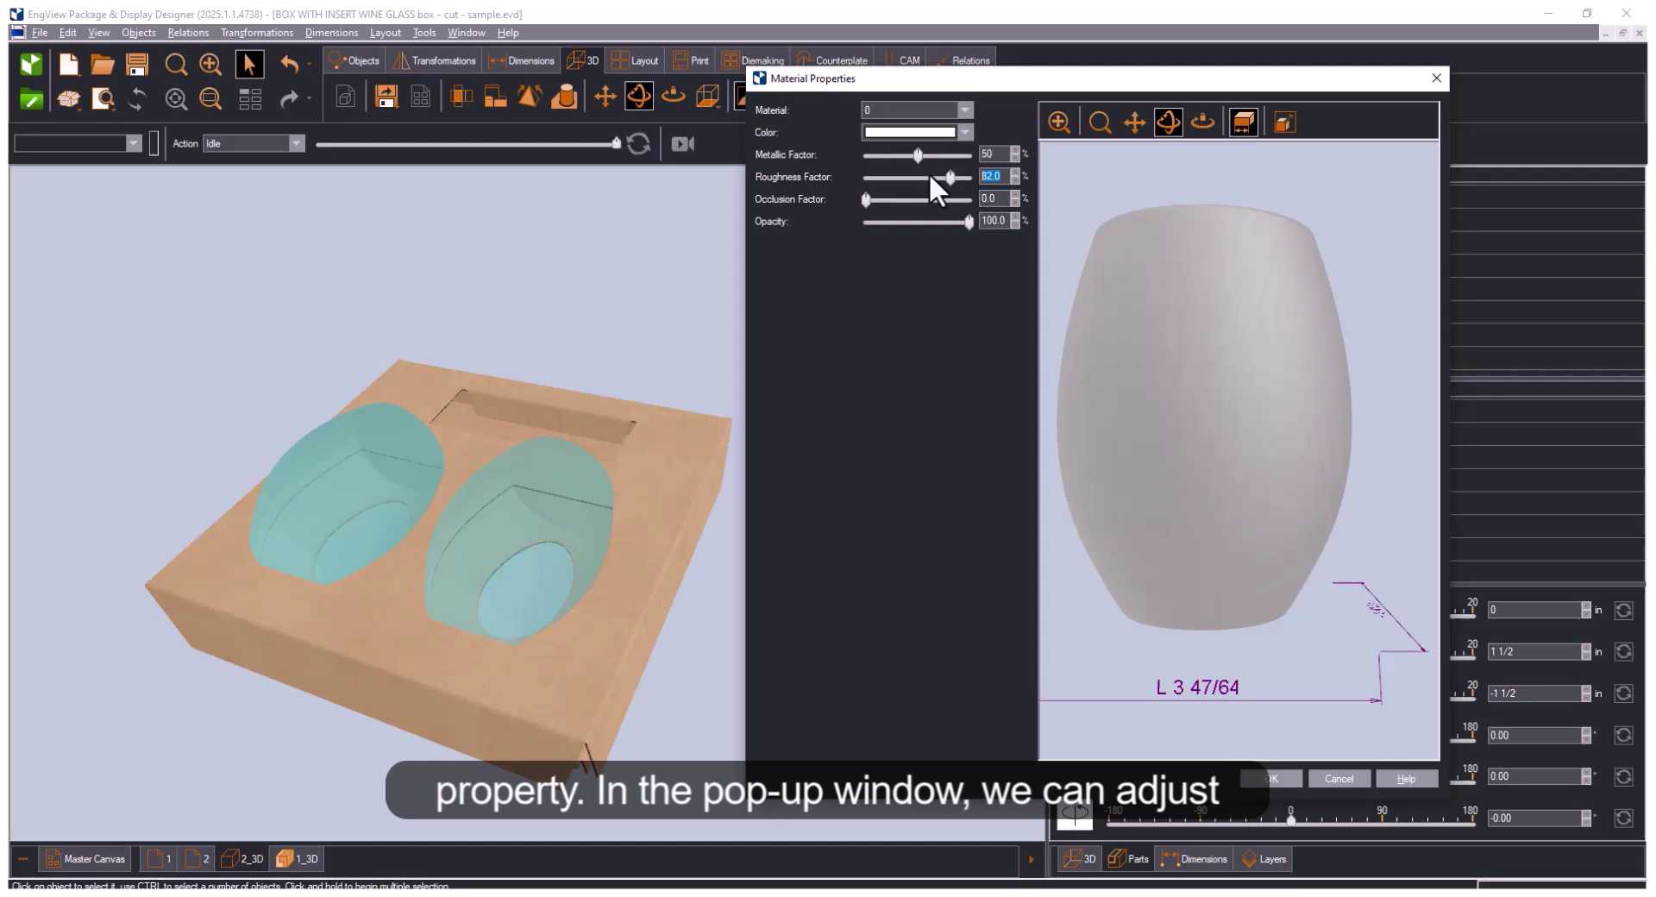
type("15")
double_click(994, 222)
type("3")
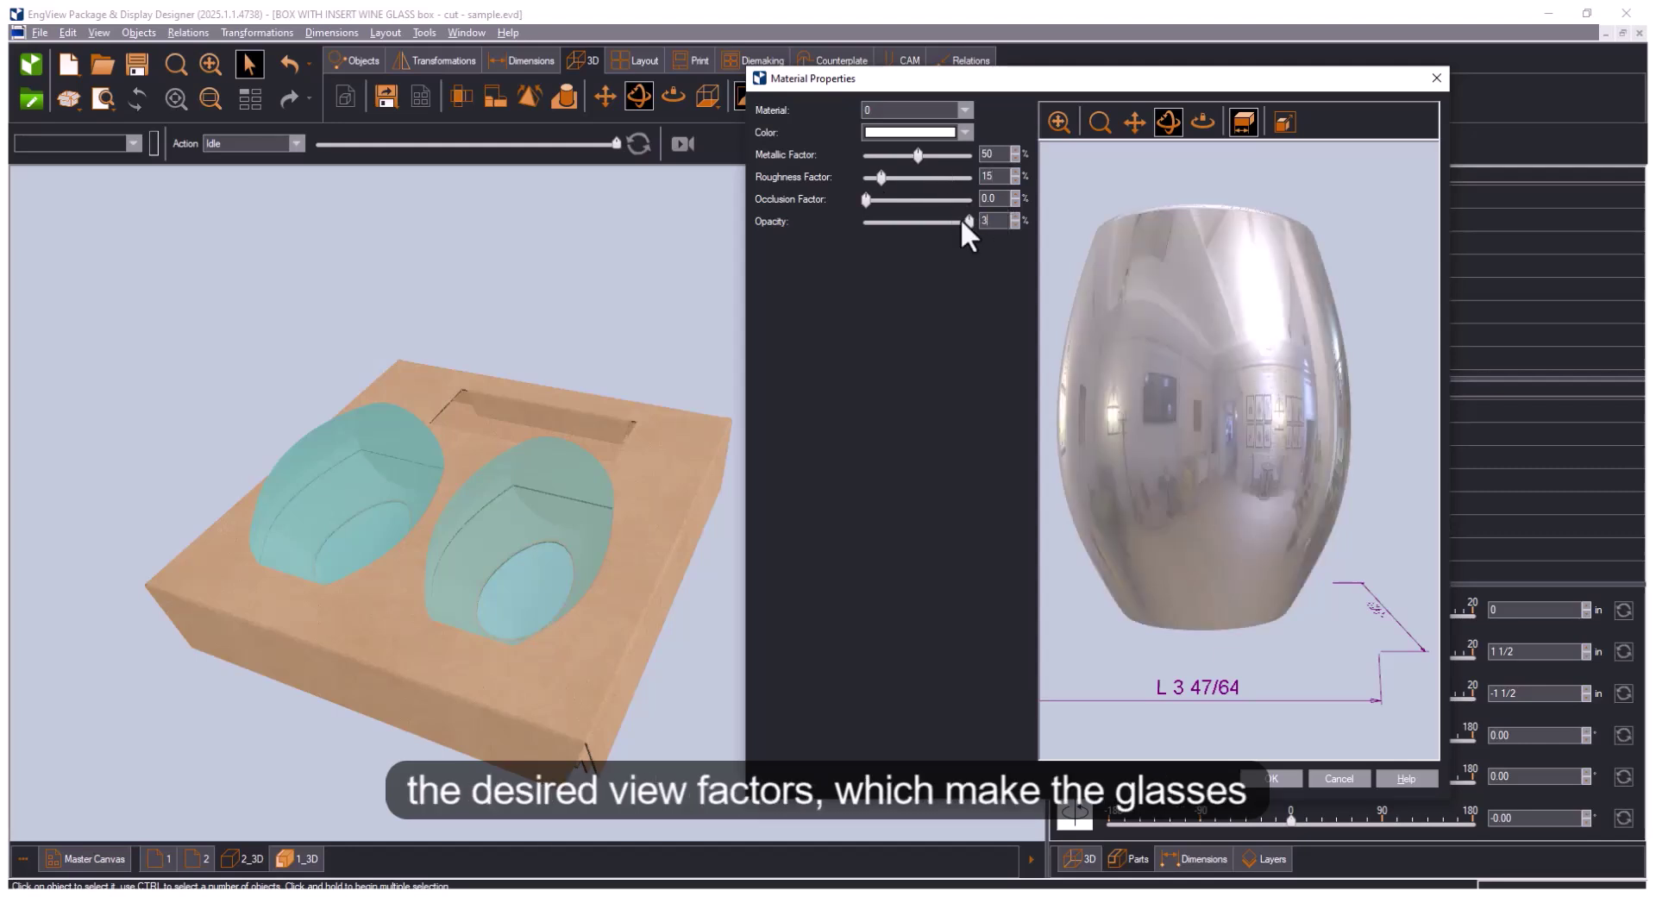
type("0")
left_click(992, 199)
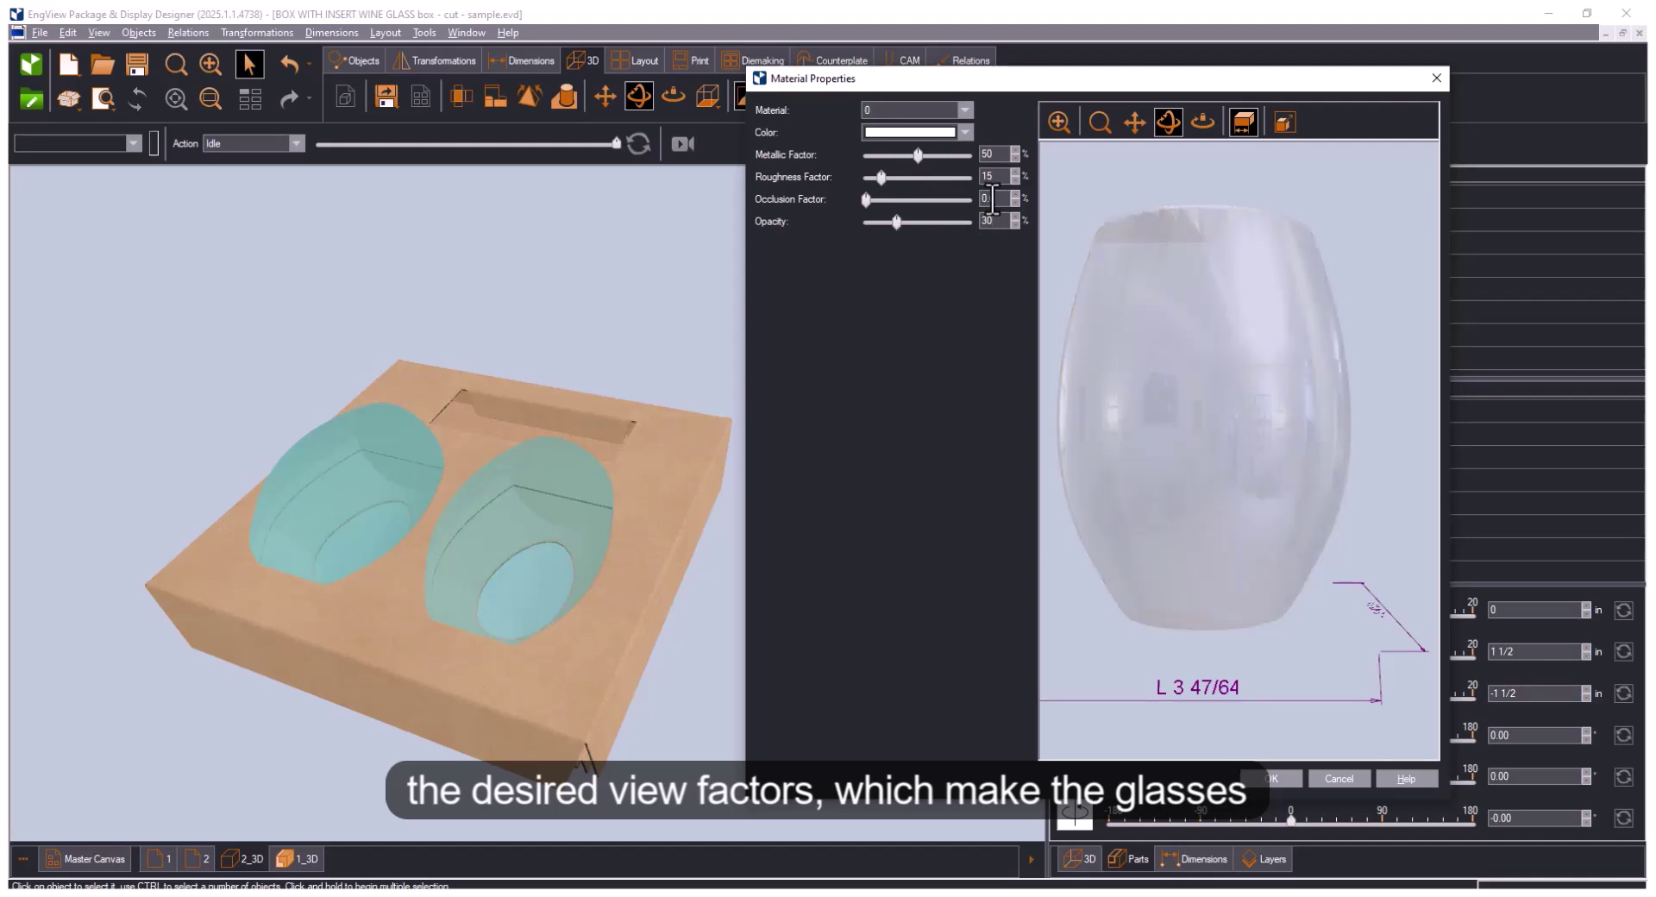
left_click(1274, 780)
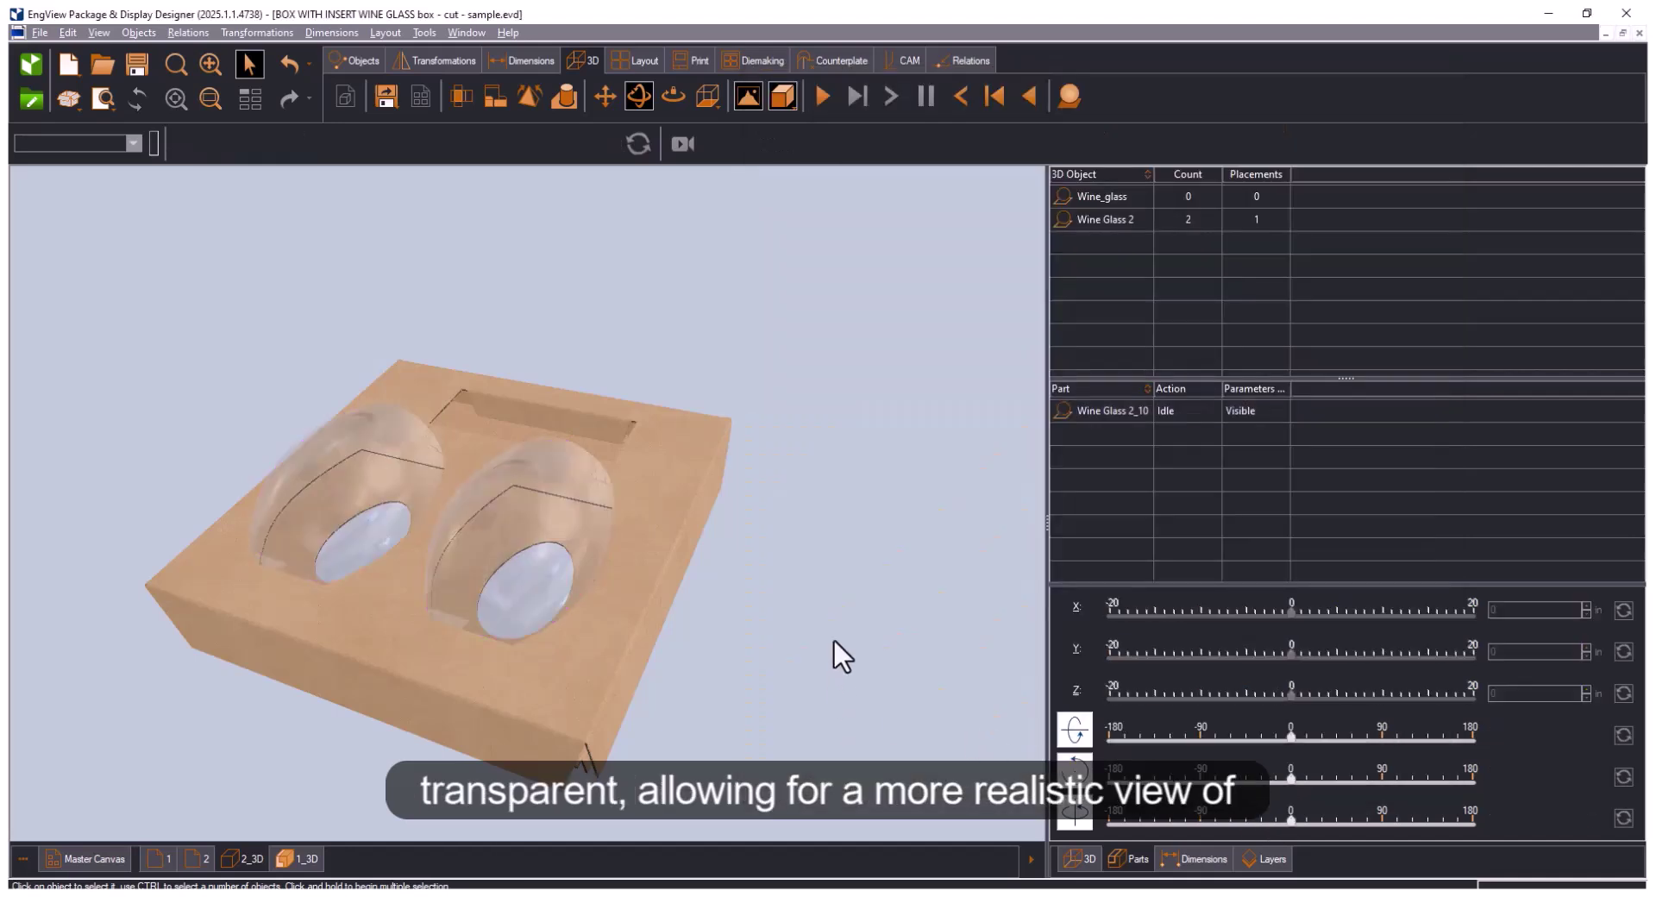
mouse_move(855, 619)
left_mouse_down()
mouse_move(787, 680)
mouse_move(864, 611)
left_mouse_up()
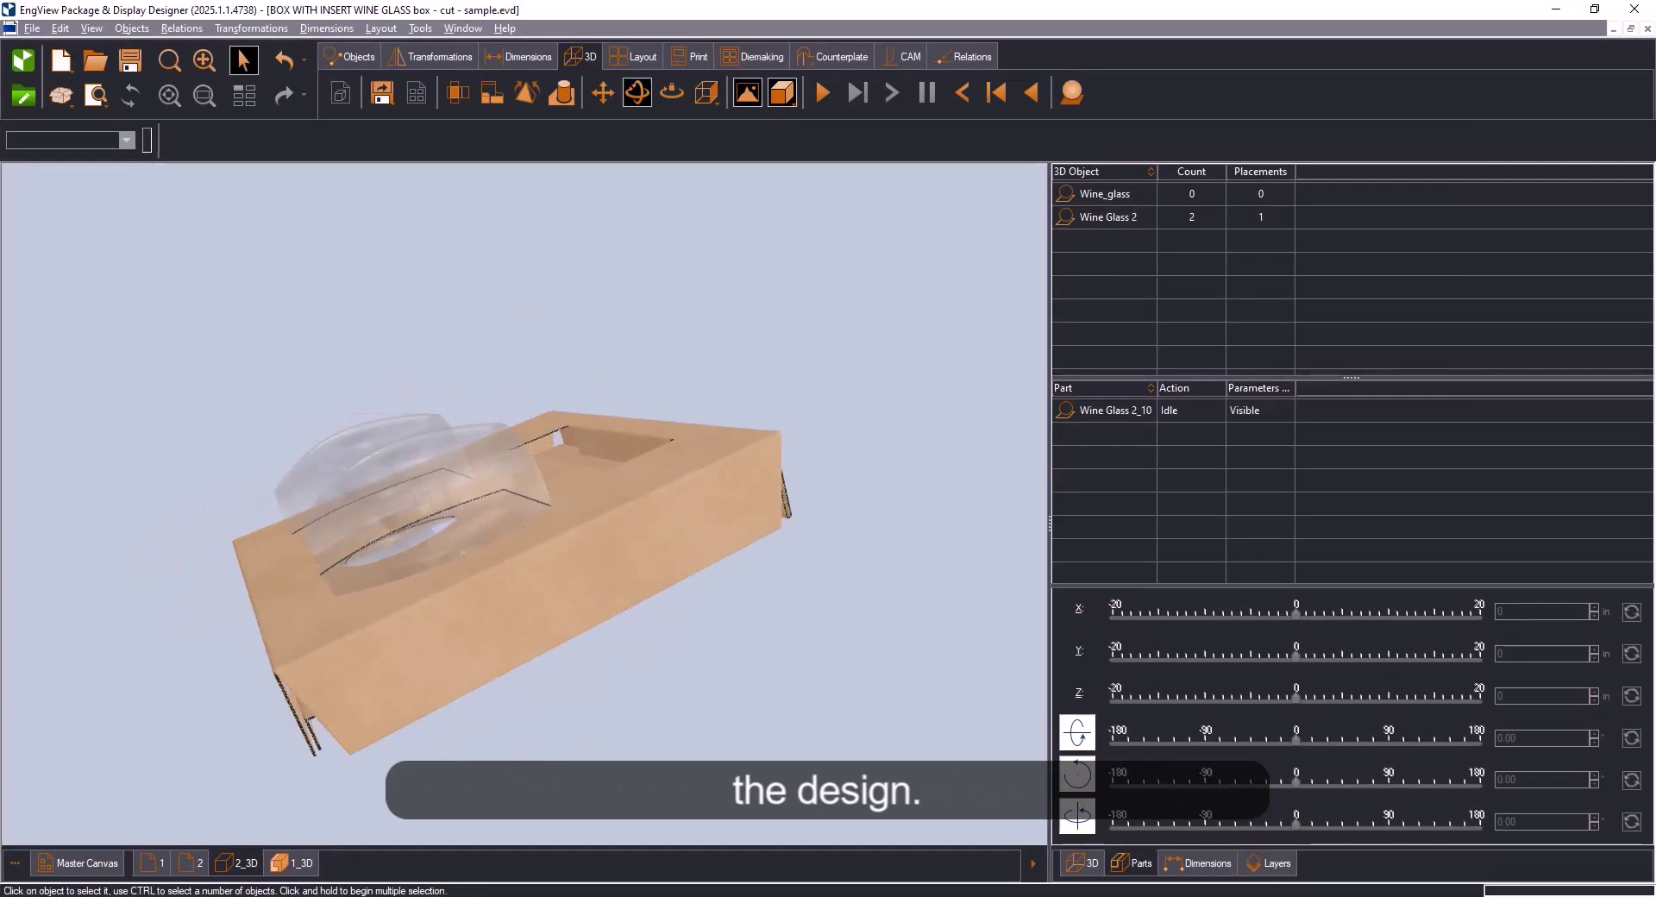
left_click_drag(517, 621, 725, 645)
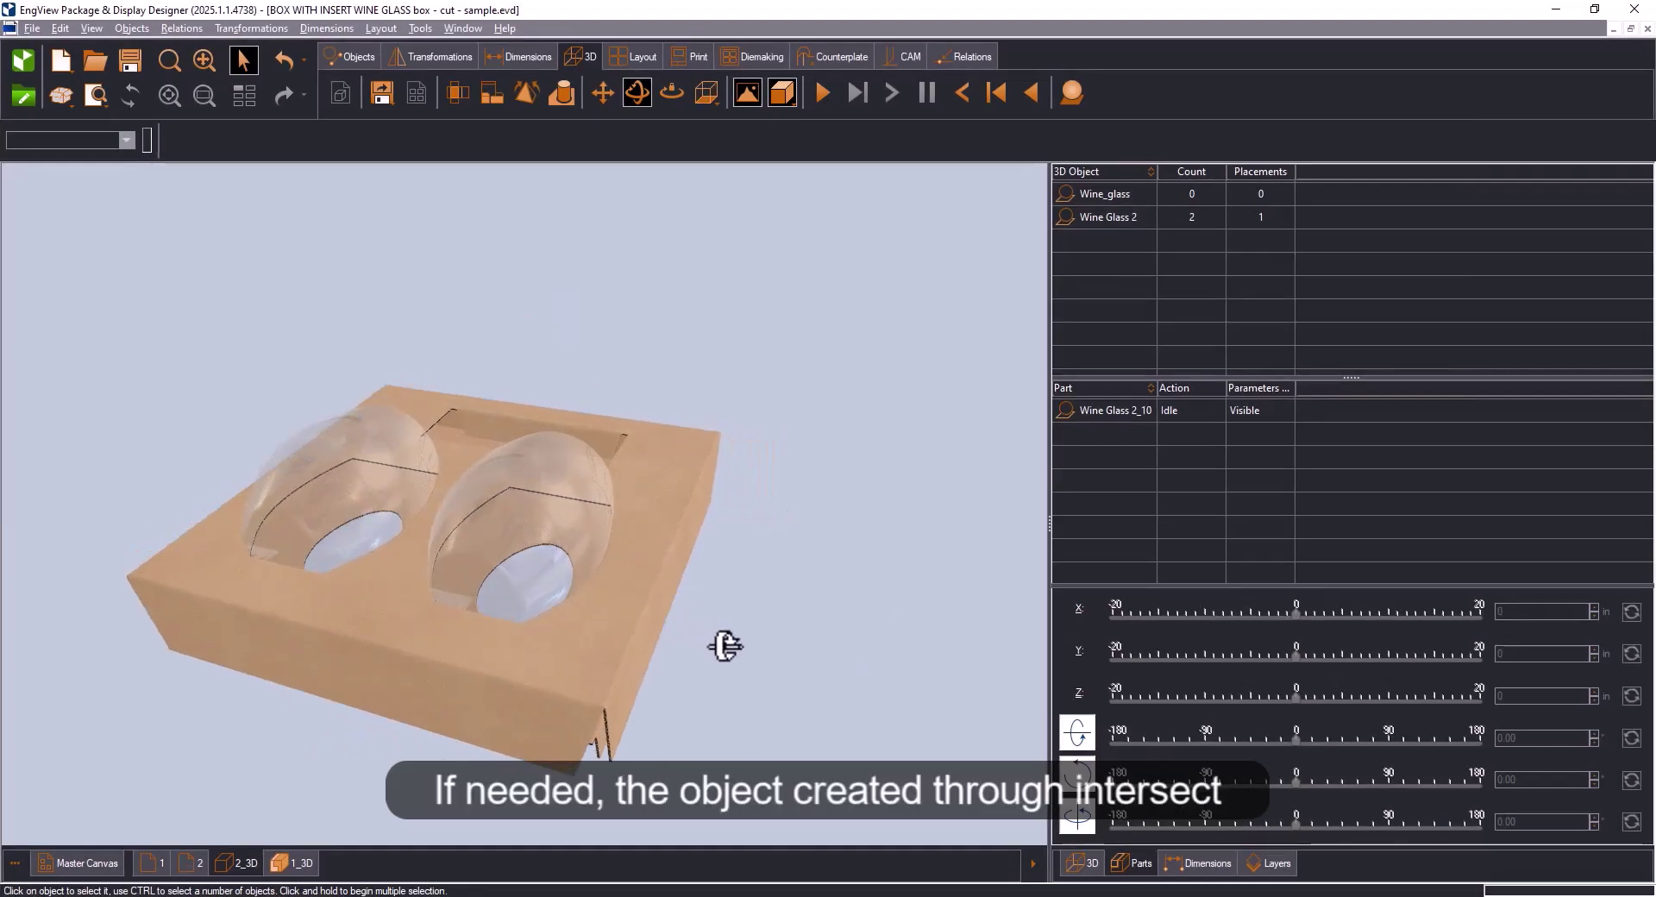
Insert the Cut (insert) Inch synergy component across the upper straight edge of the left glass cutout in drawing 2, accepting its parameters.
left_click(192, 863)
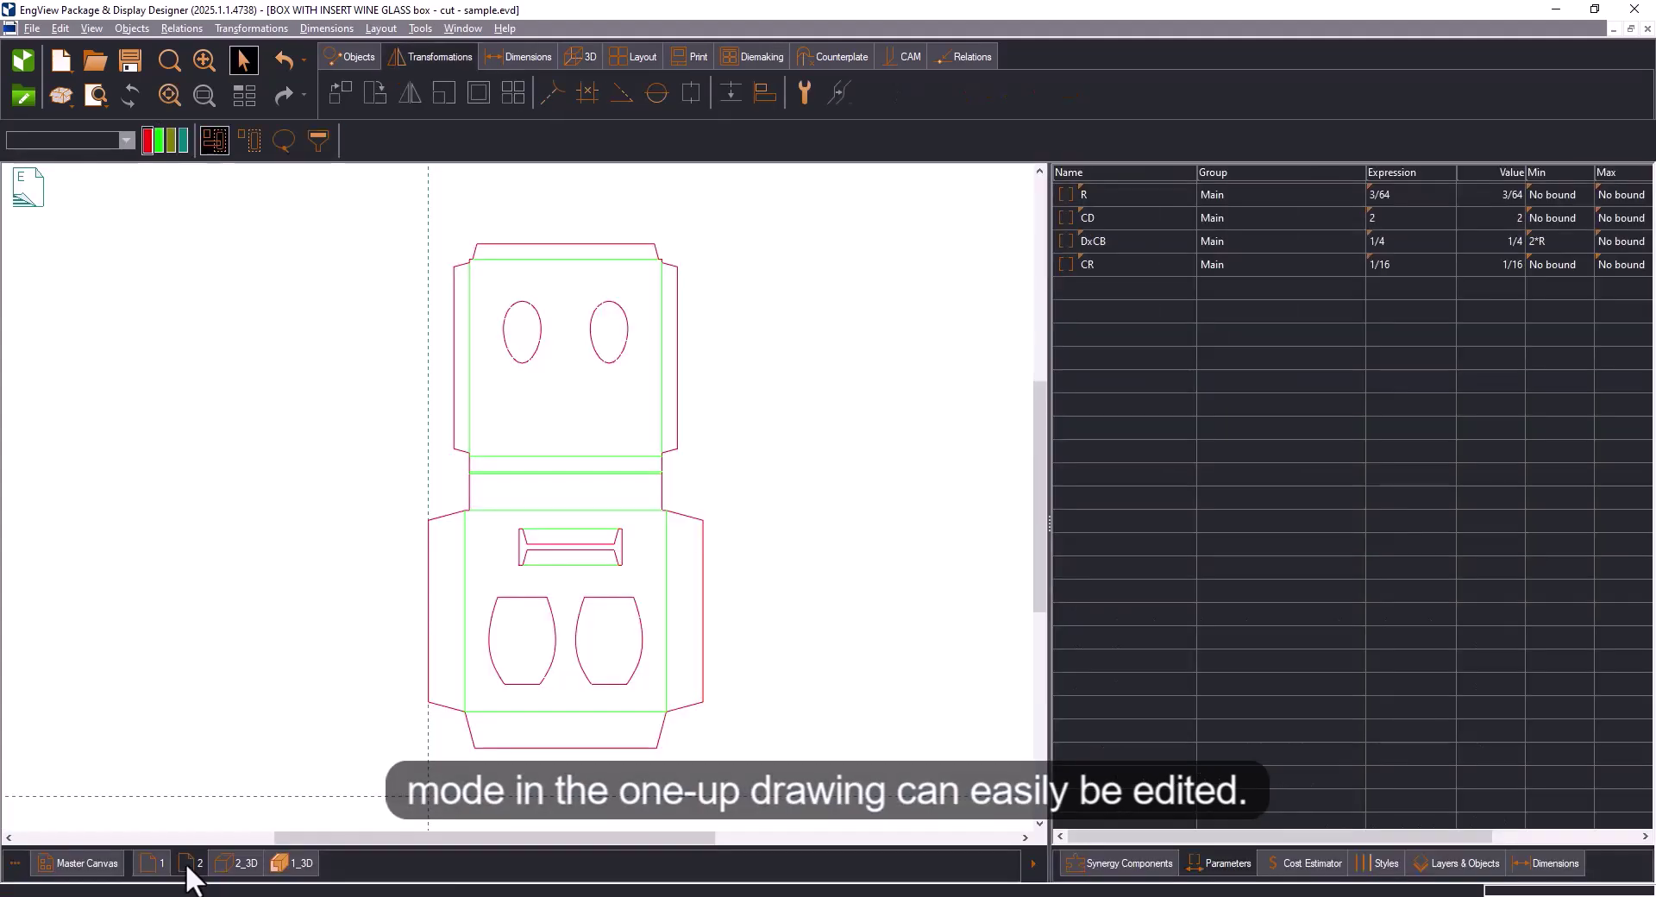
left_click(1118, 863)
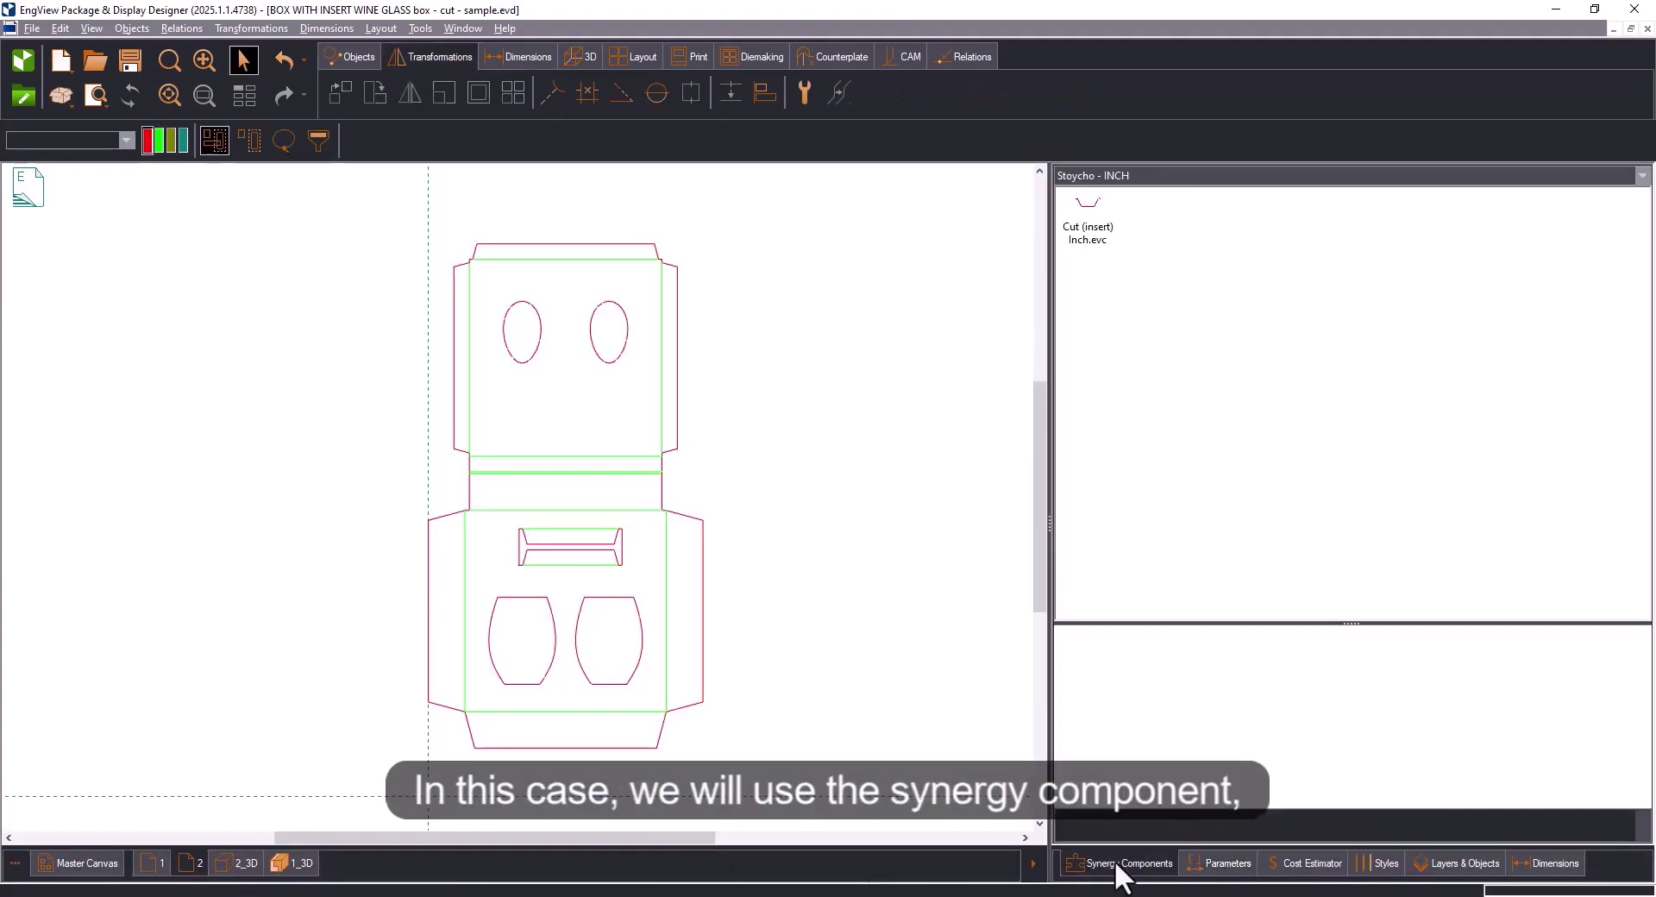
left_click(1102, 225)
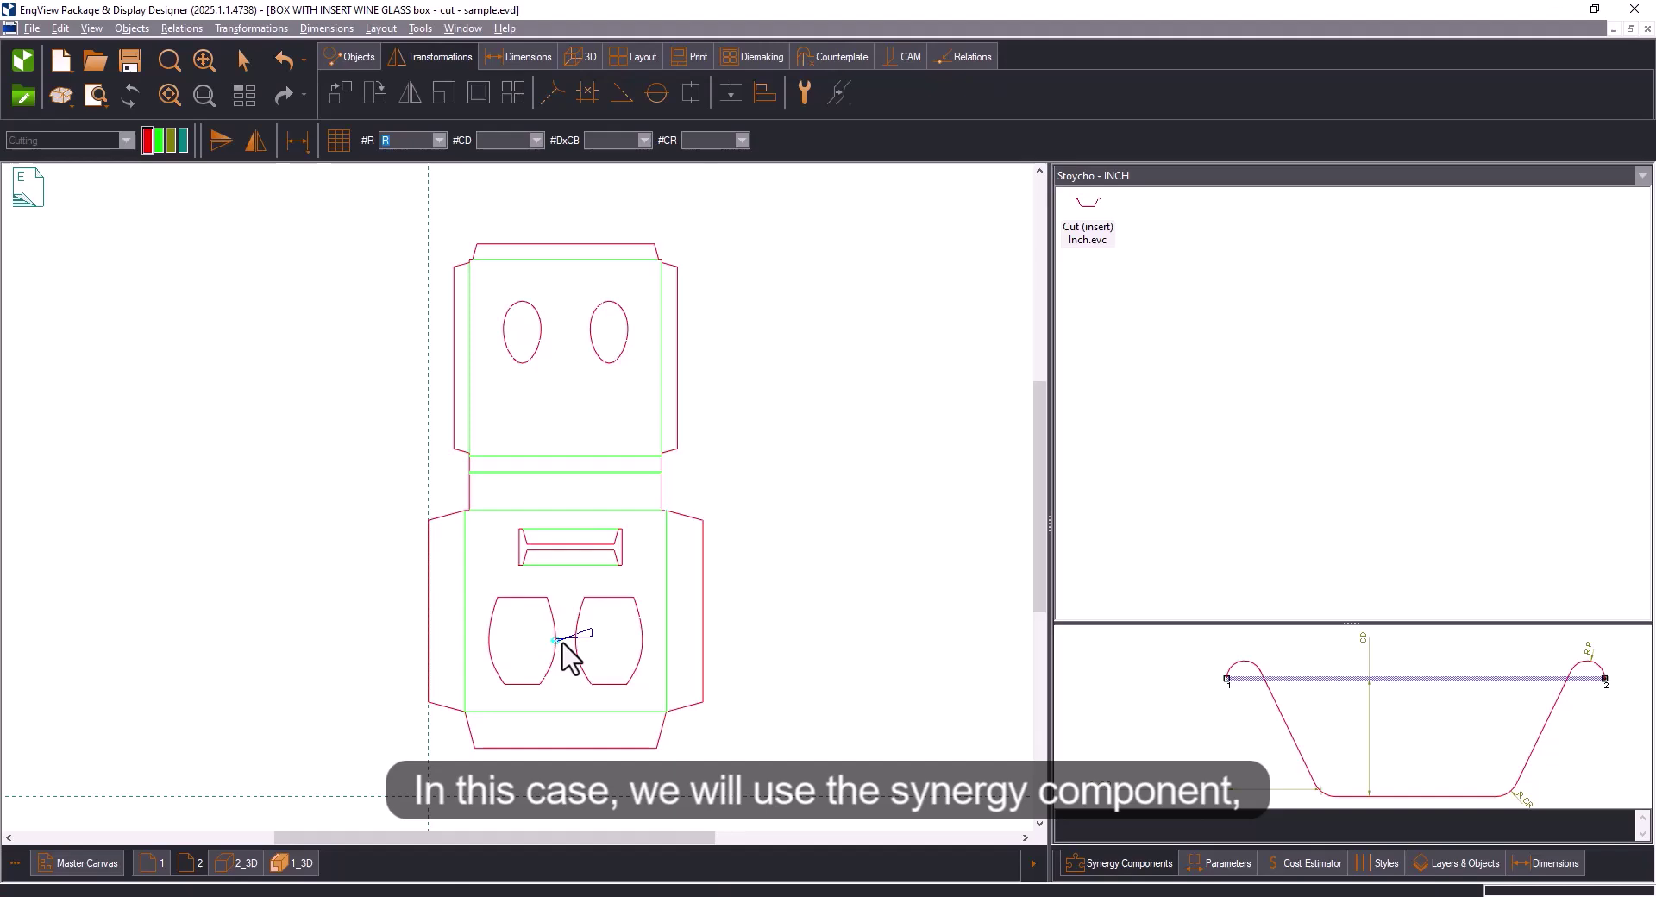
scroll(517, 635, "up", 4)
scroll(490, 618, "up", 5)
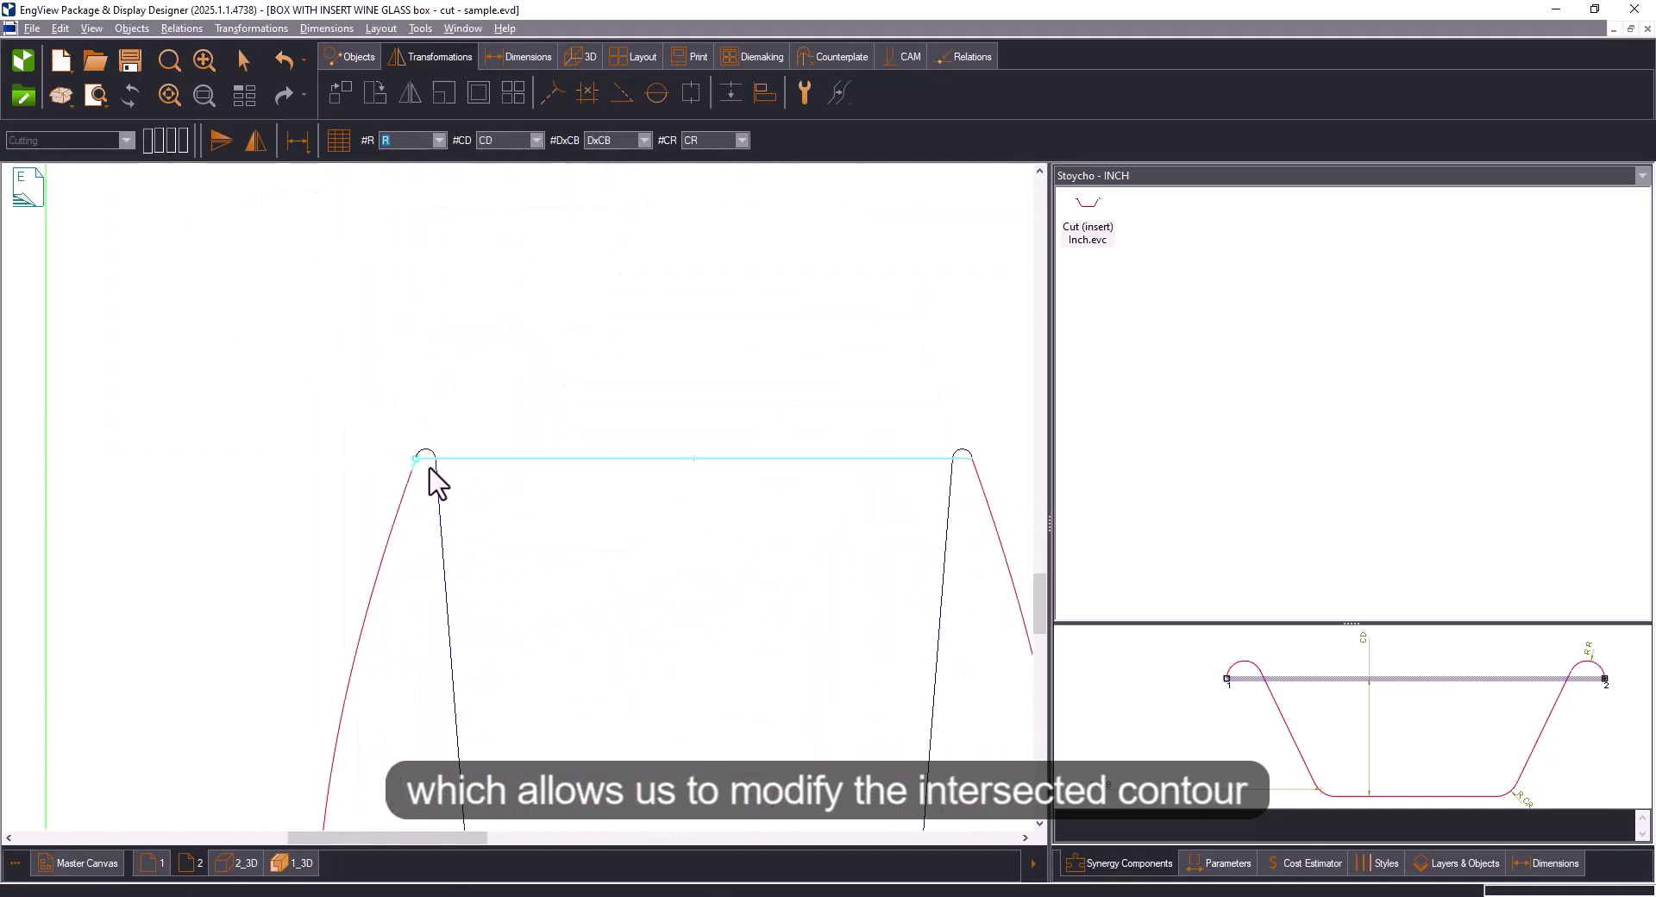
scroll(427, 470, "up", 3)
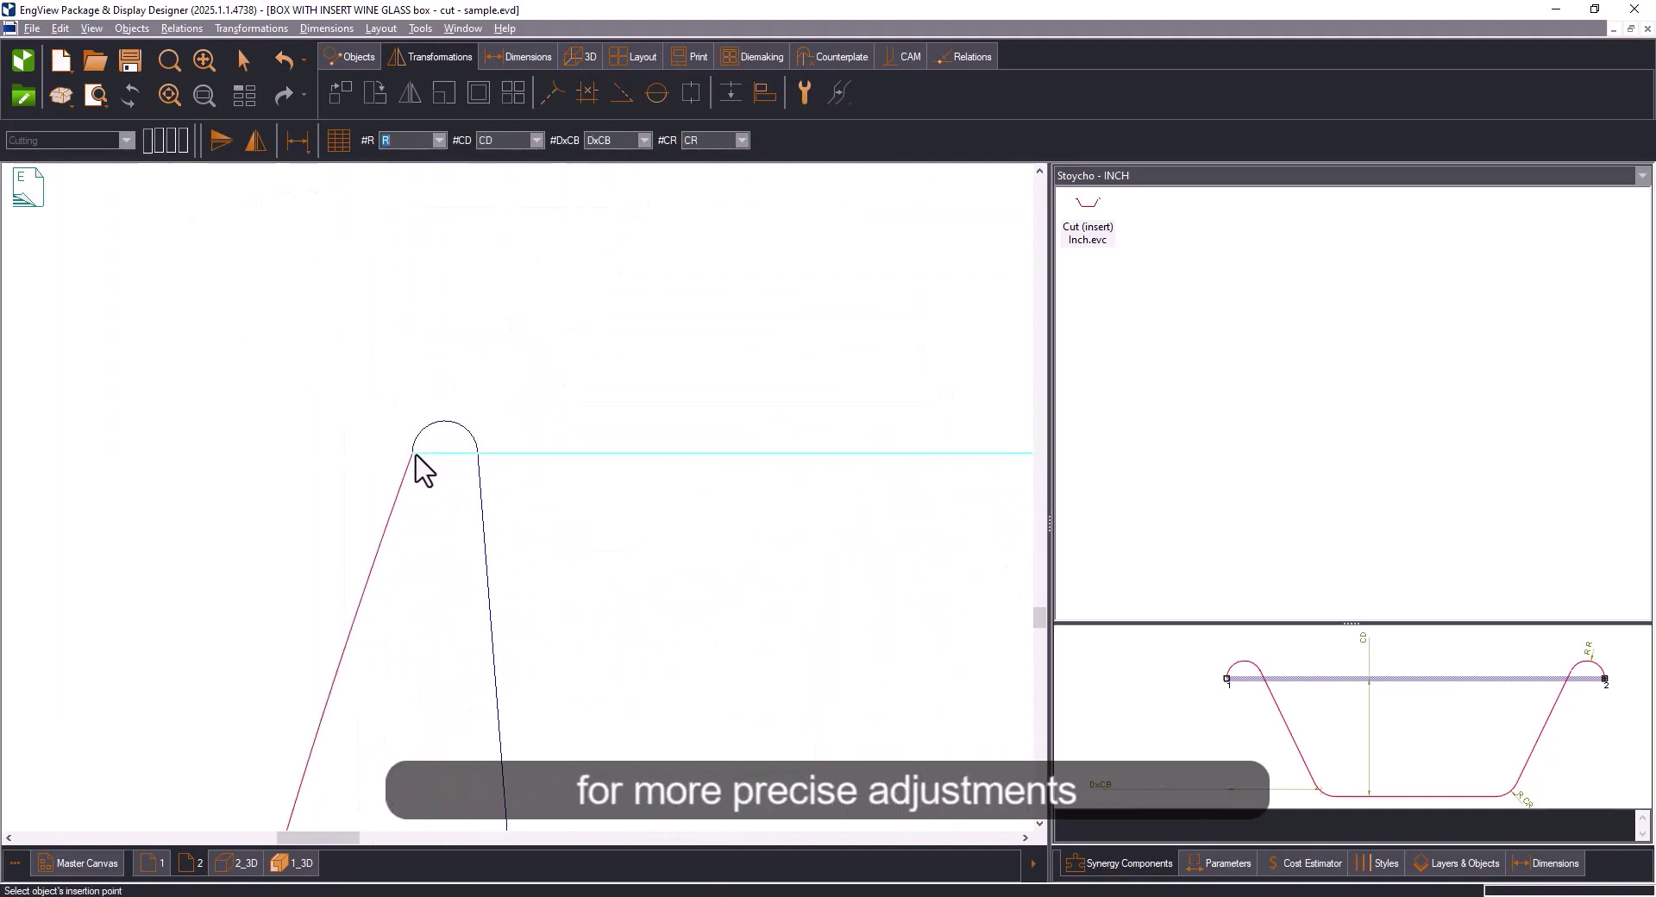
scroll(695, 417, "down", 5)
left_click(621, 425)
scroll(547, 444, "up", 6)
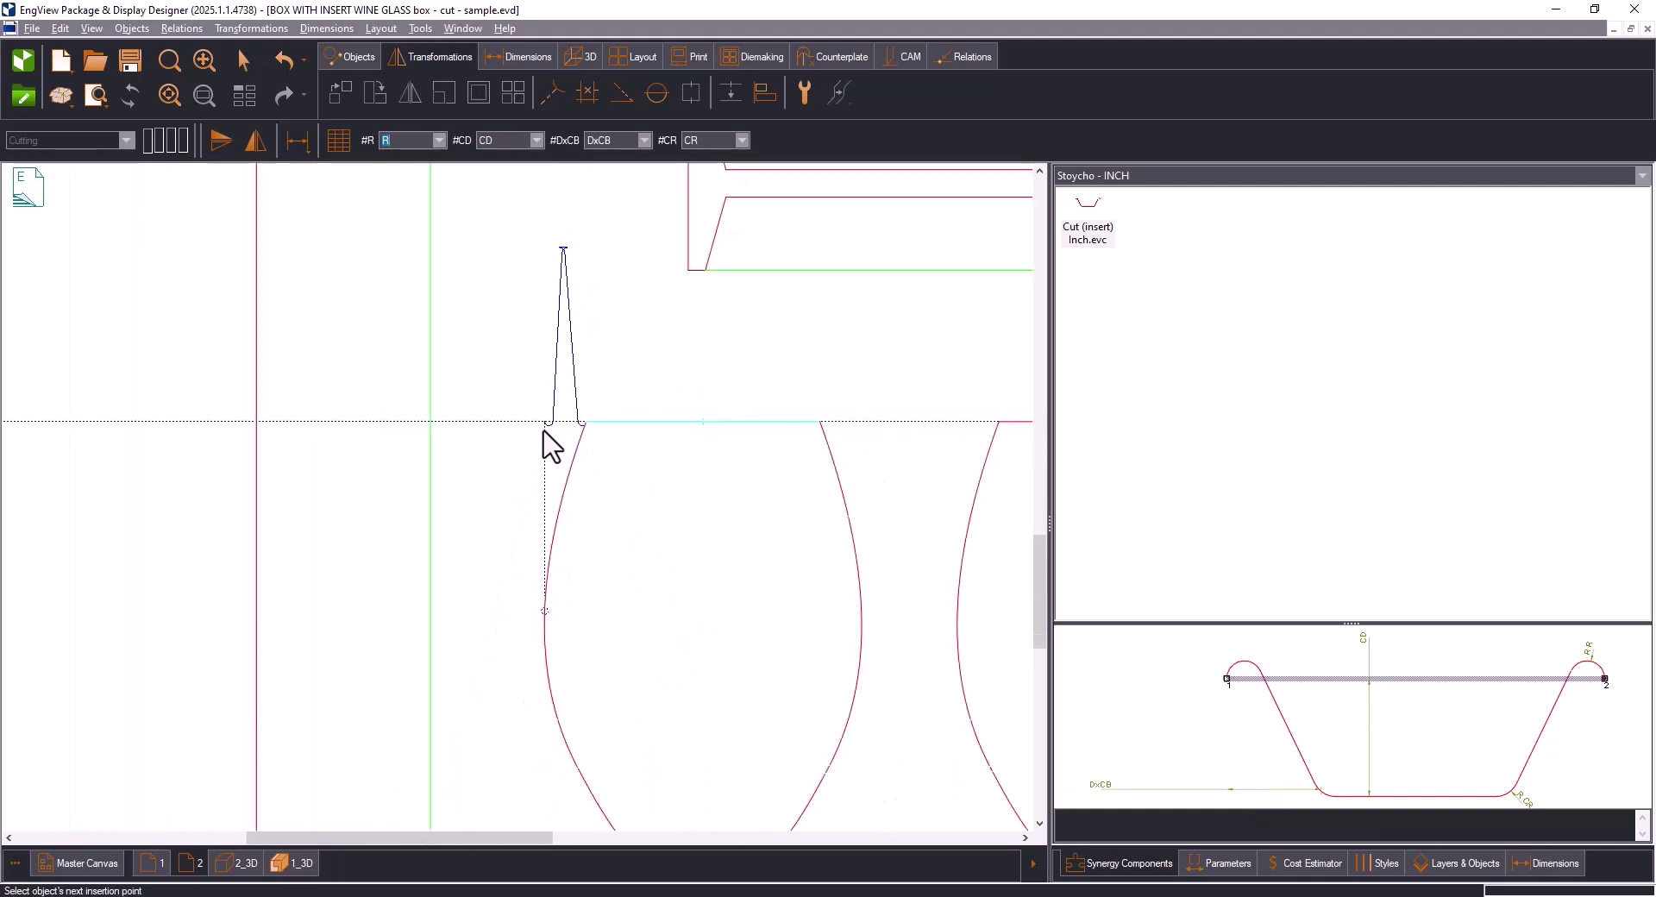
scroll(862, 422, "up", 3)
left_click(739, 477)
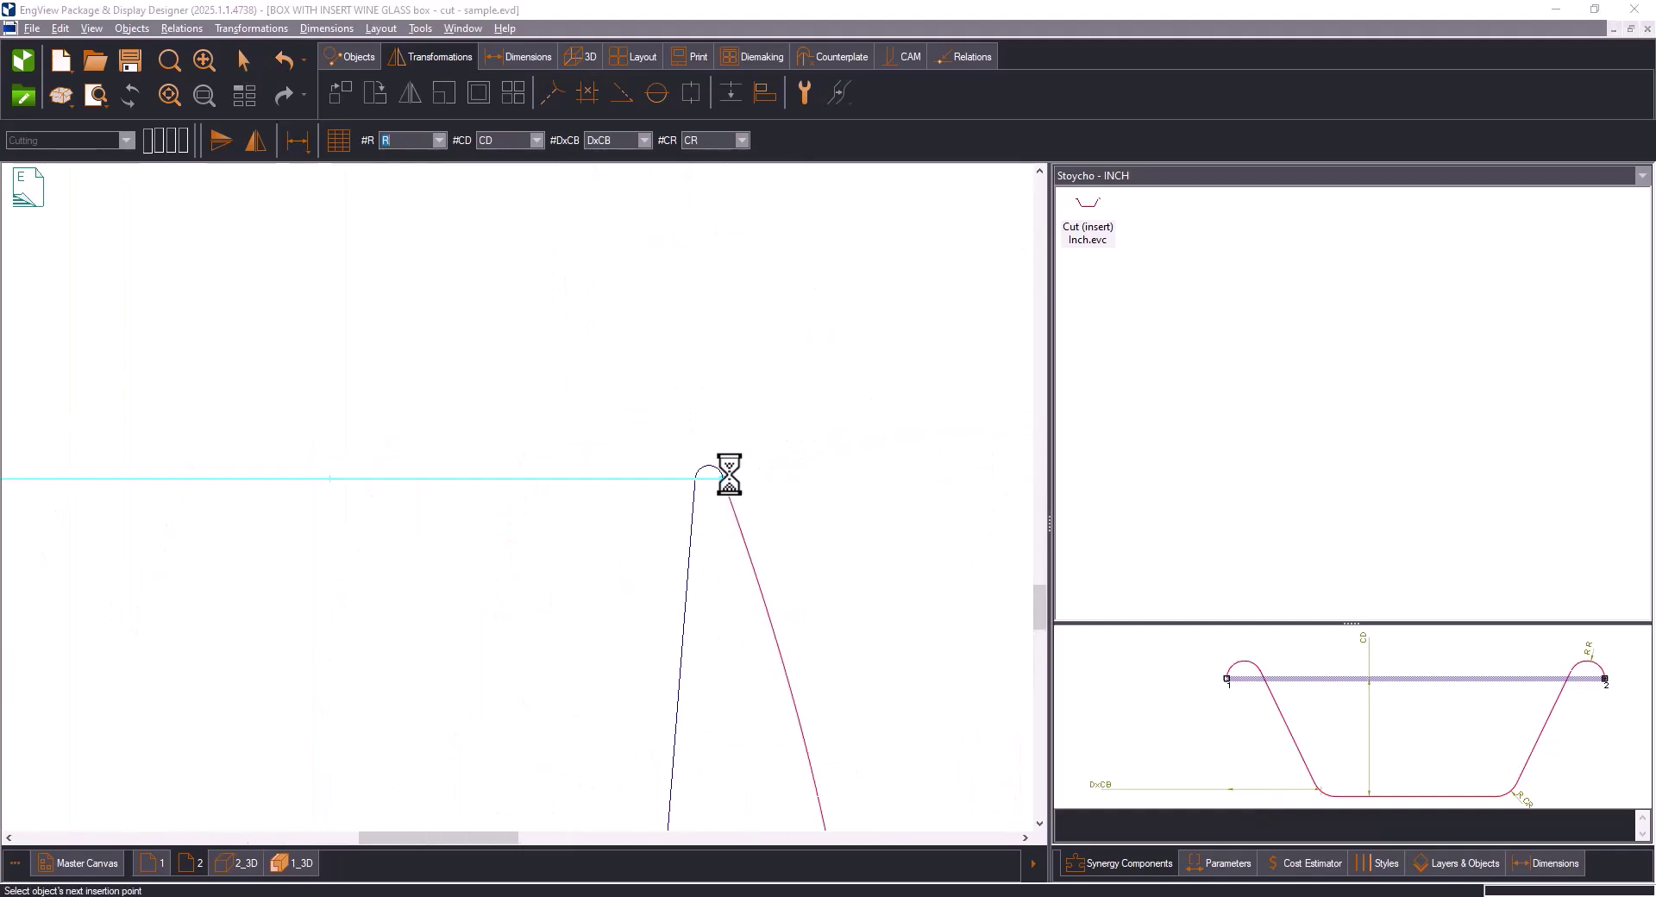
left_click(1313, 780)
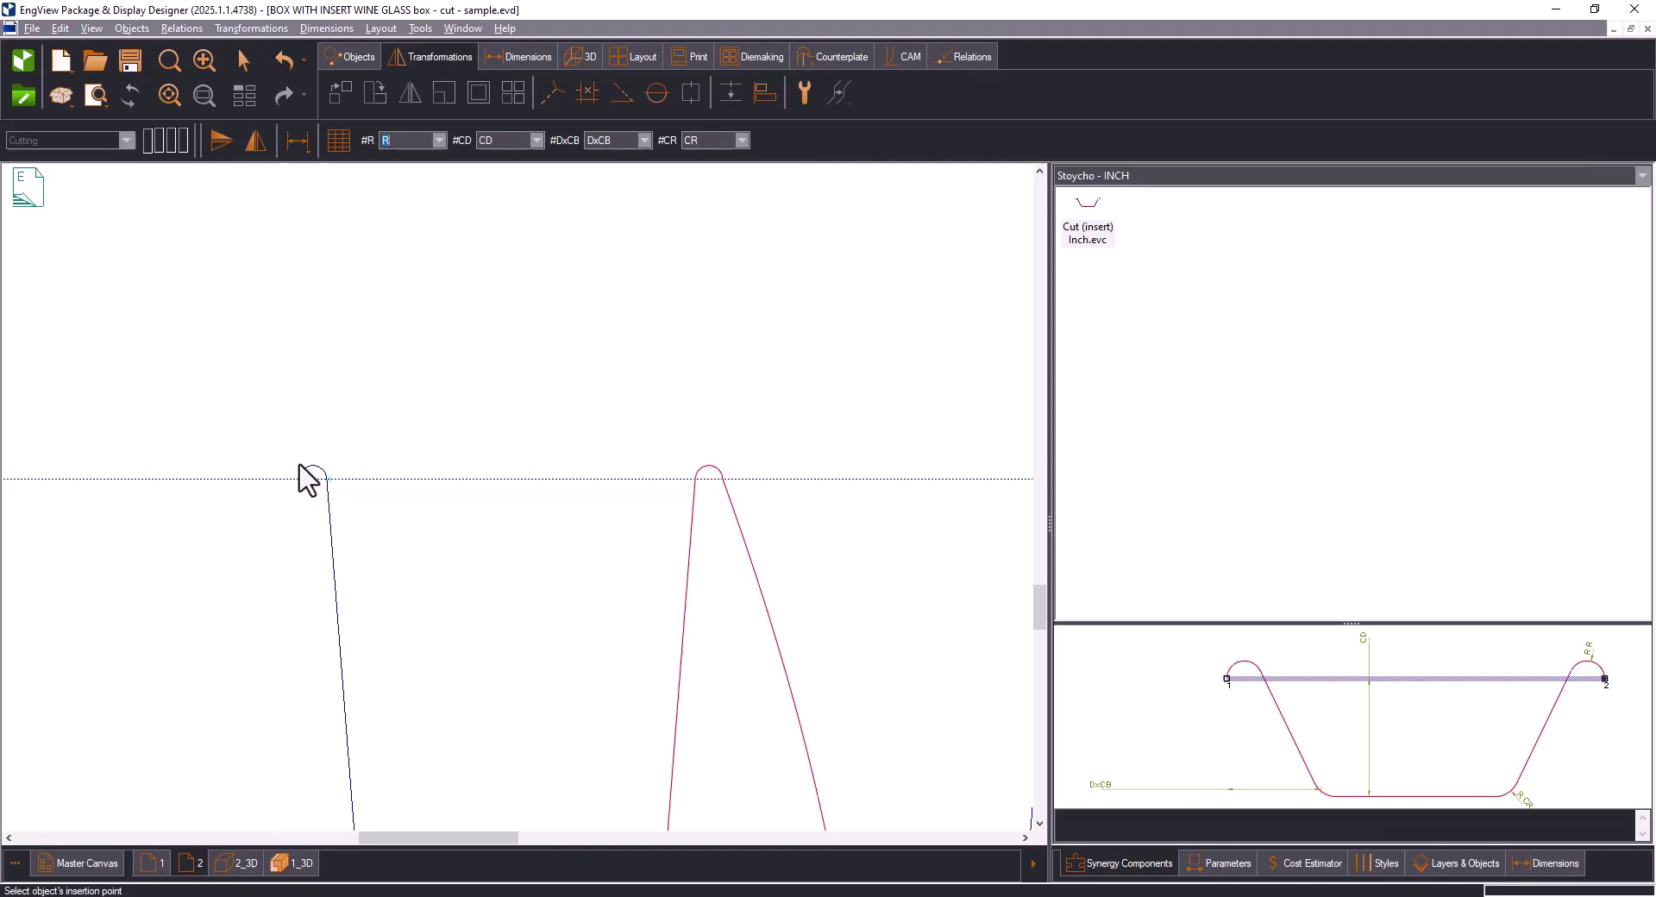
Place the same Cut (insert) component across the upper edge of the right glass cutout, accept its parameters and end the insertion.
scroll(258, 431, "down", 3)
scroll(410, 422, "up", 1)
scroll(410, 422, "up", 4)
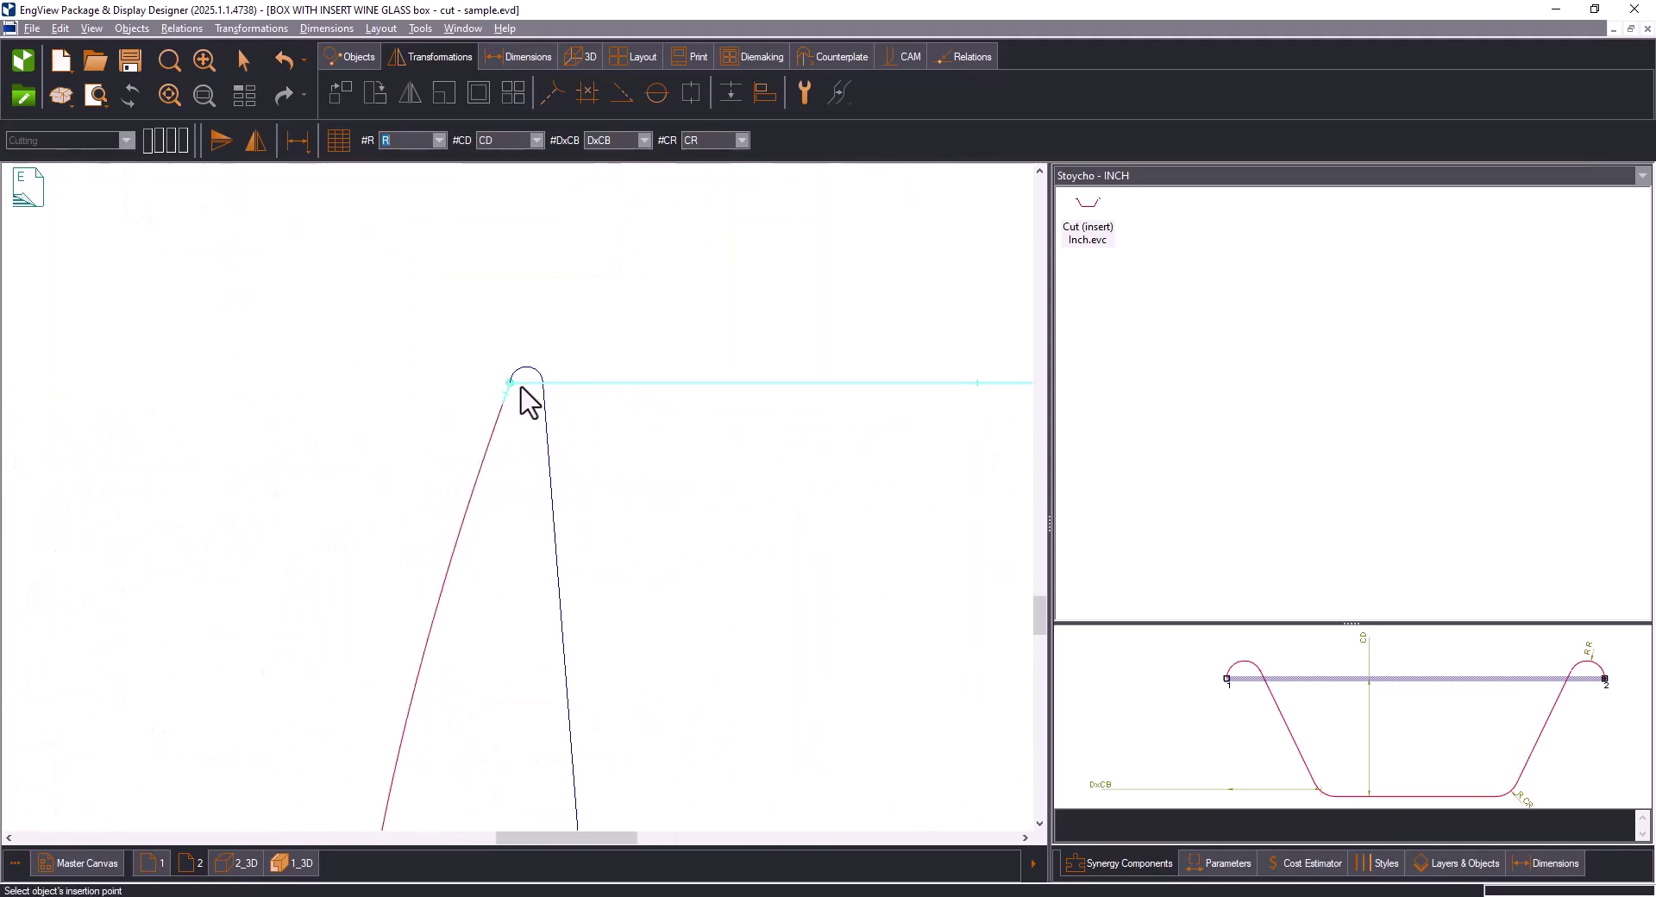
left_click(514, 384)
scroll(259, 414, "down", 4)
scroll(608, 415, "up", 4)
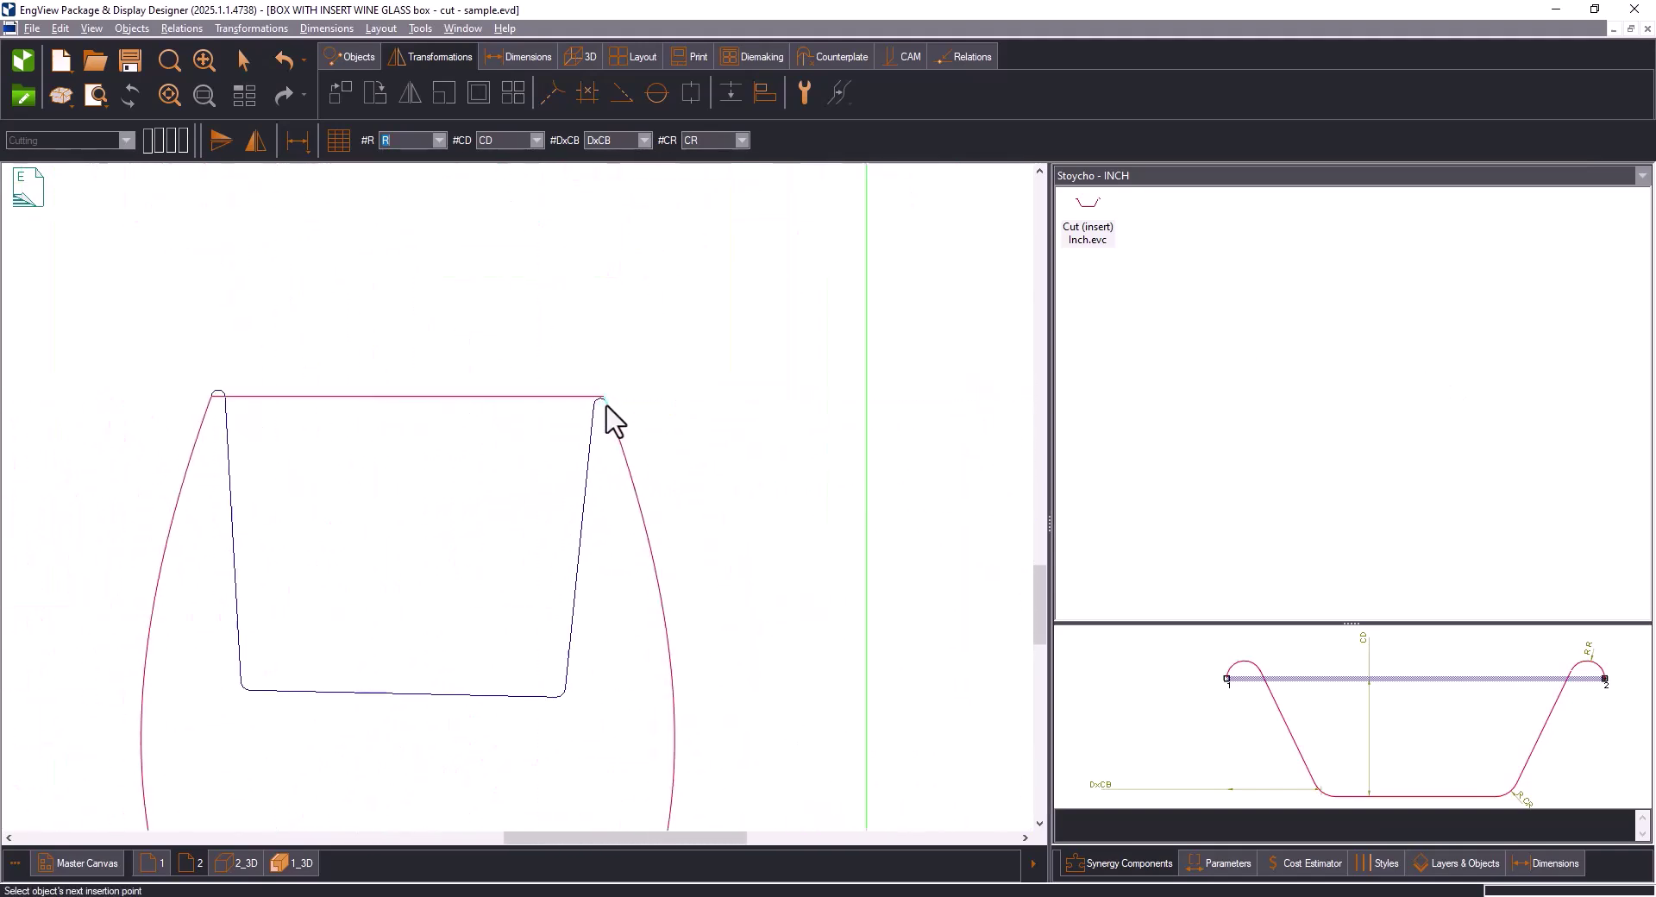
left_click(603, 393)
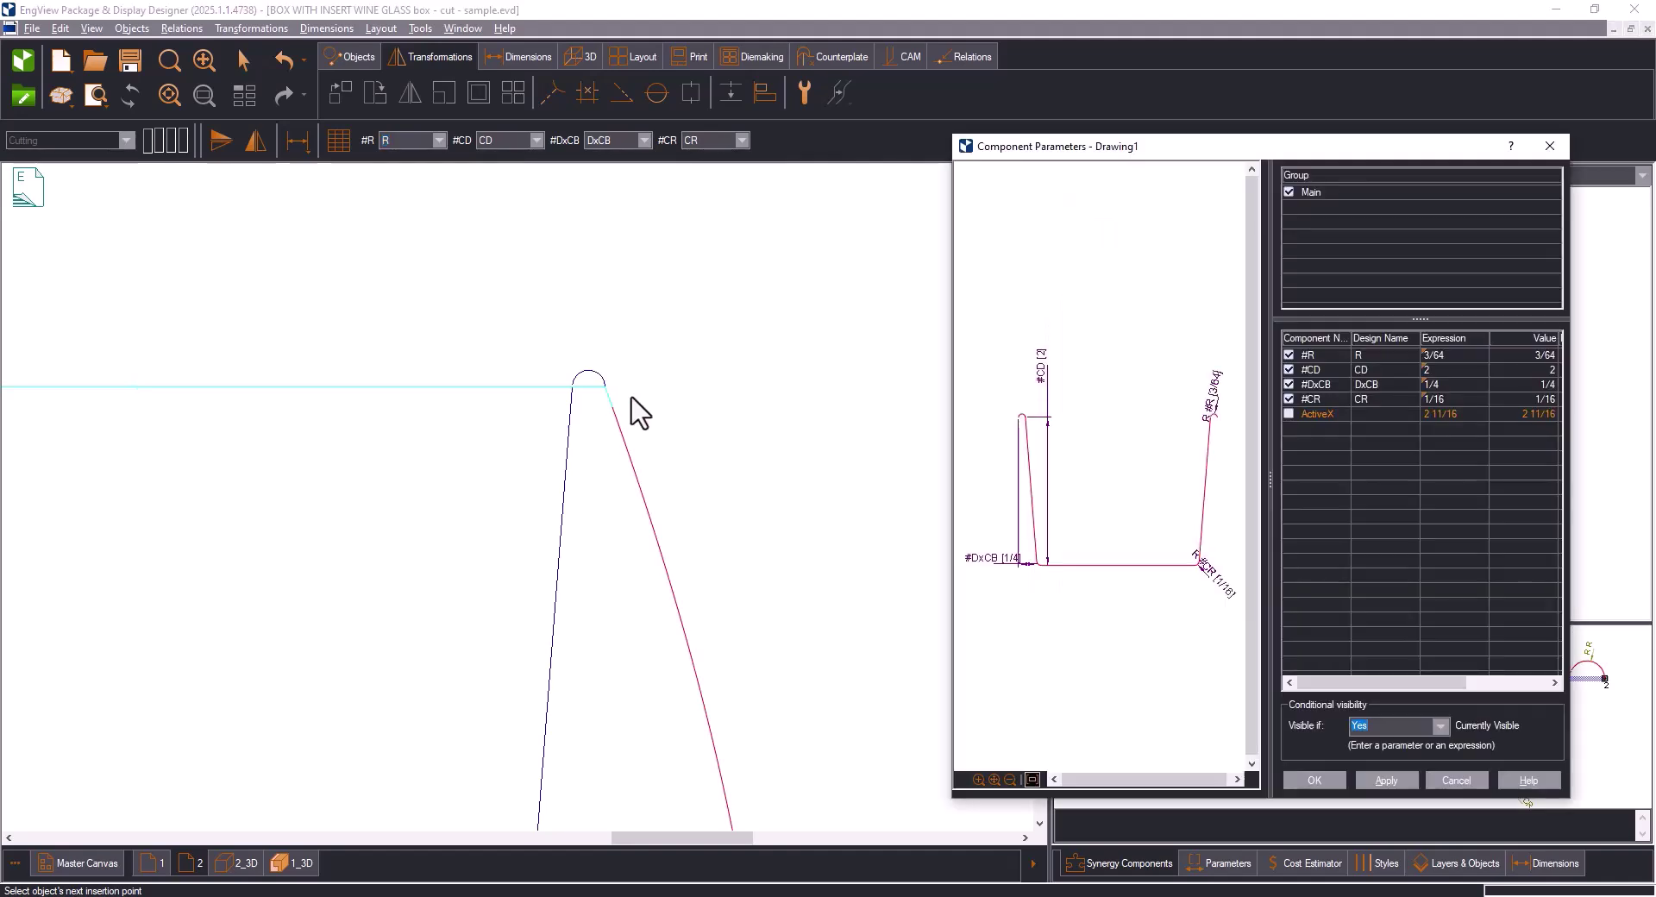
left_click(1314, 780)
scroll(690, 422, "down", 5)
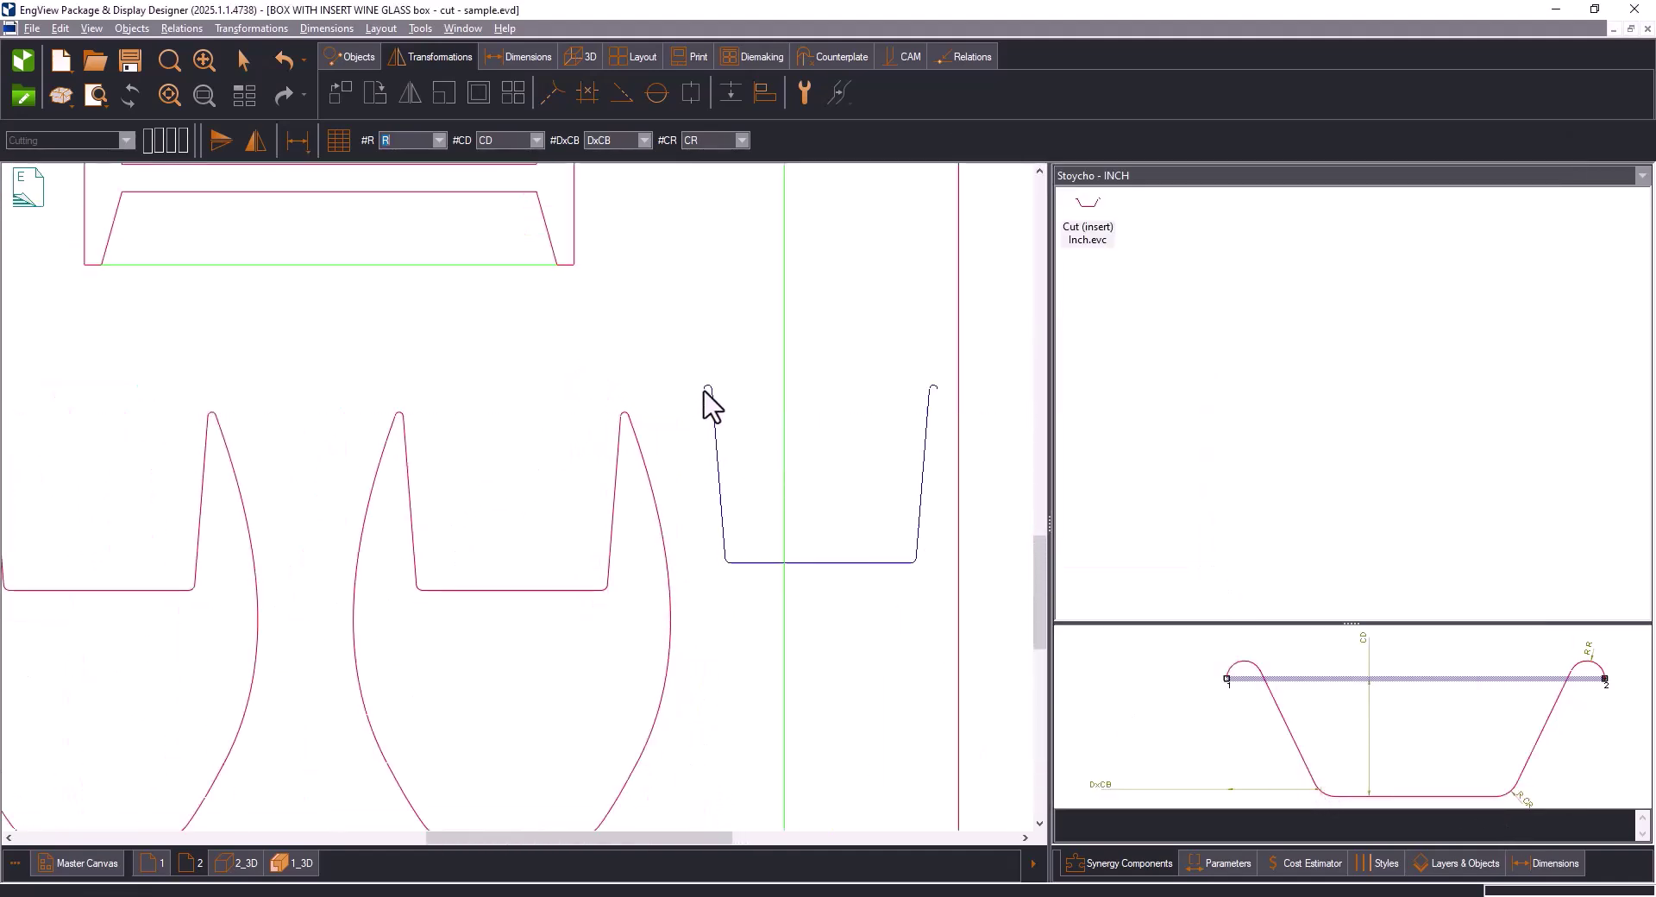
key("Escape")
scroll(369, 787, "down", 1)
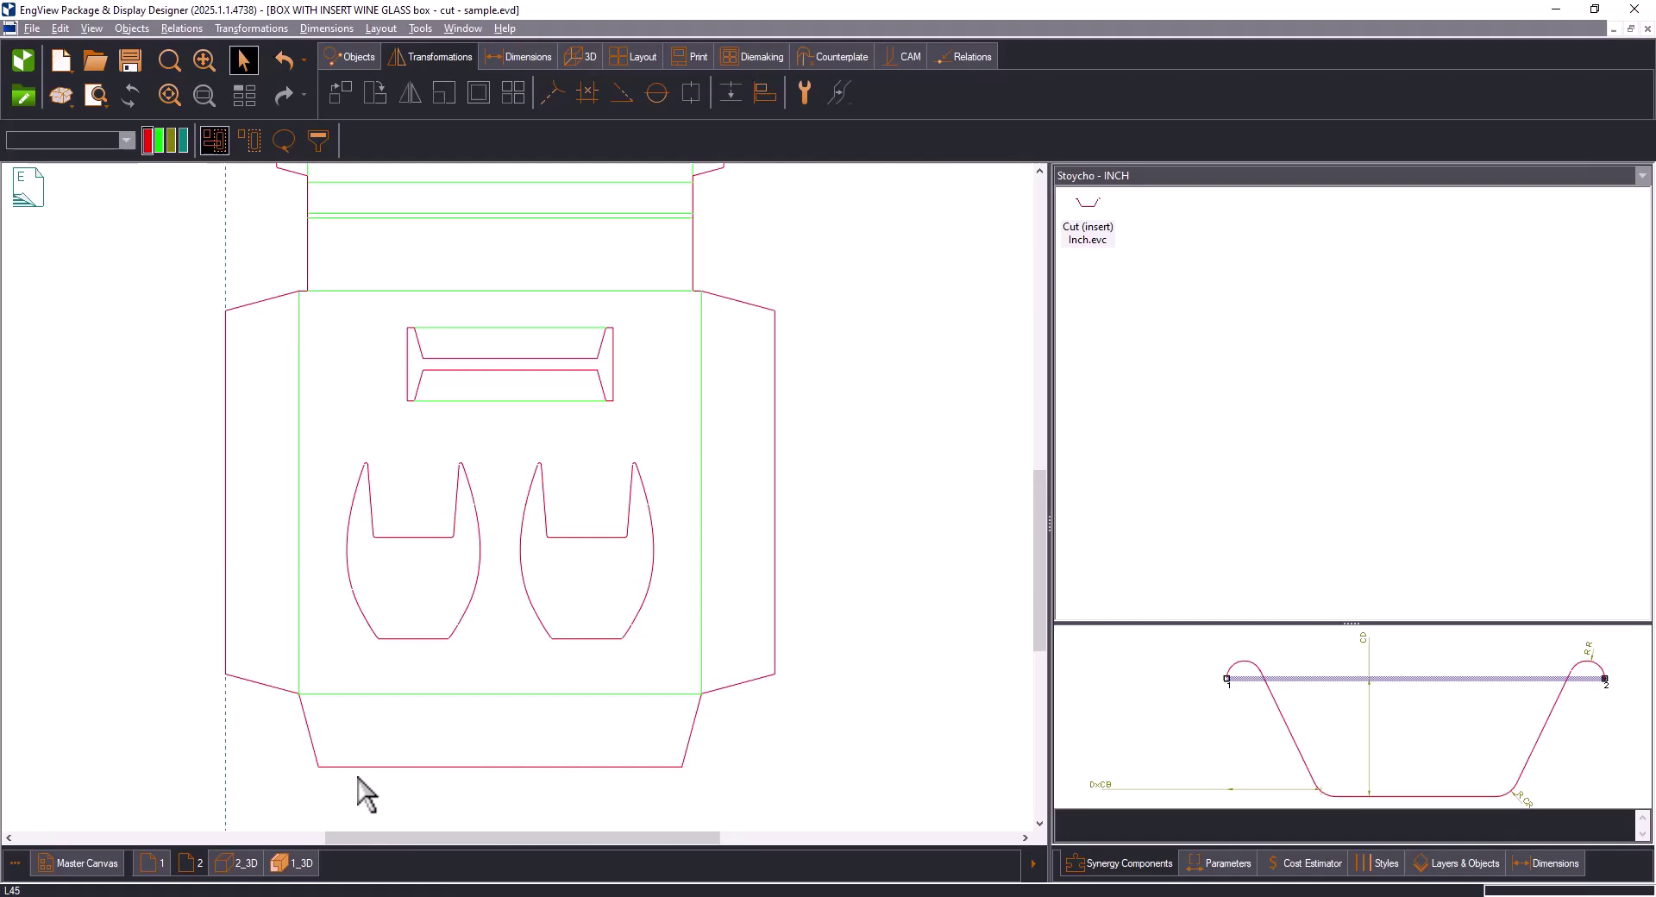
Refresh the 2_3D insert model, lift the glasses out to examine the modified cutouts, and put the glasses back in place.
left_click(231, 865)
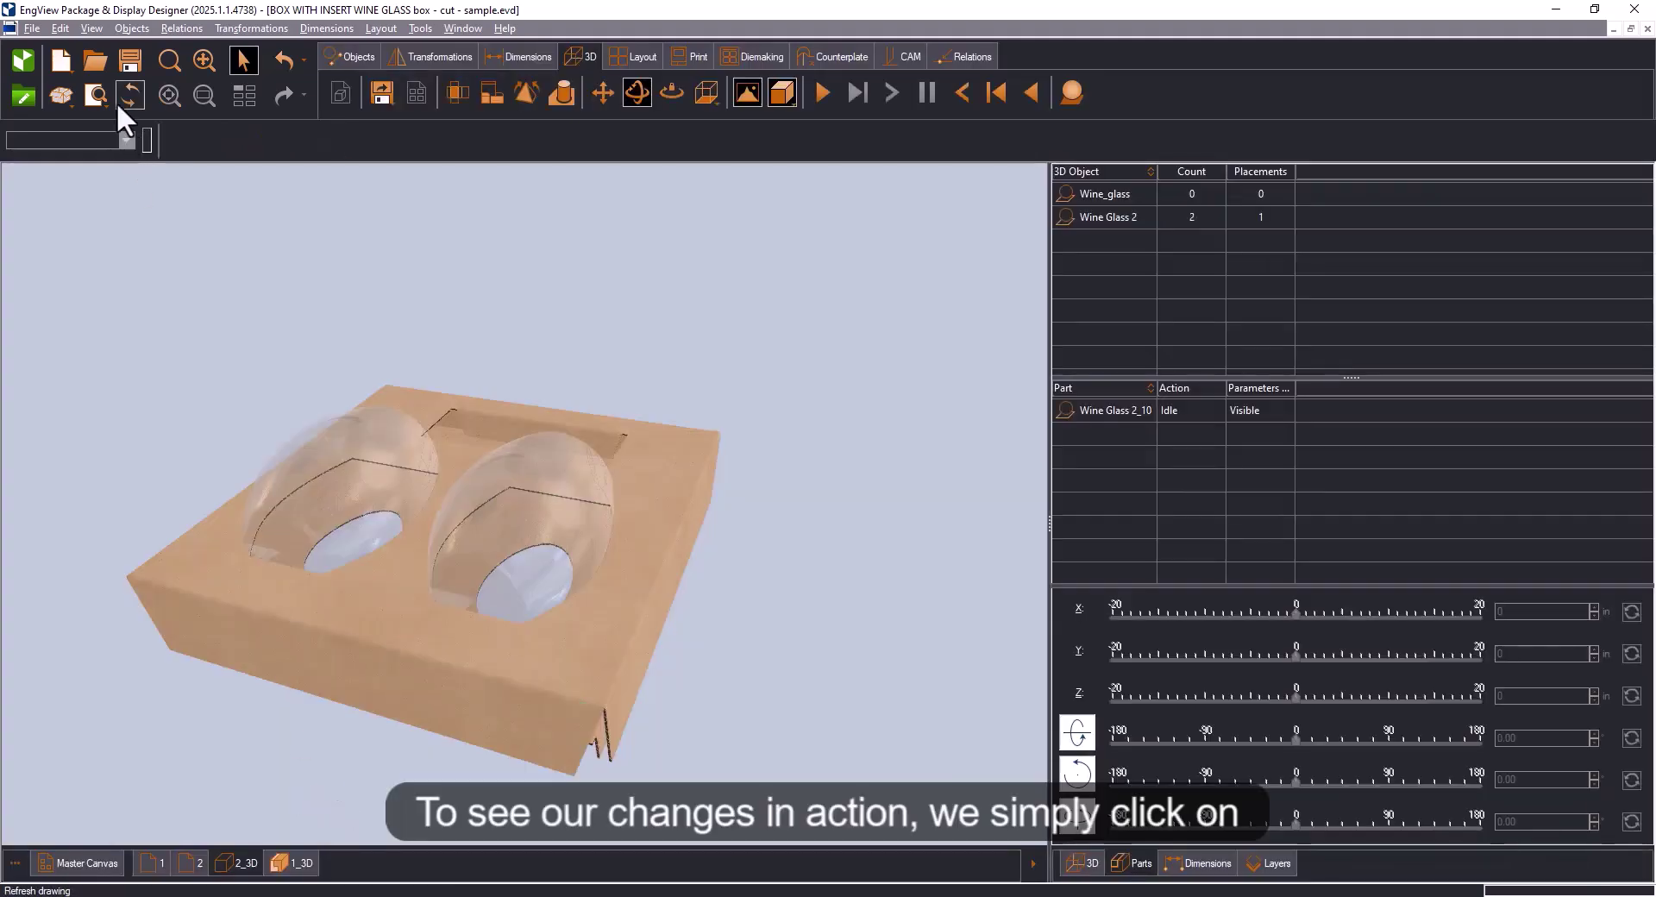
left_click(130, 93)
left_click_drag(604, 345, 716, 375)
left_click(480, 580)
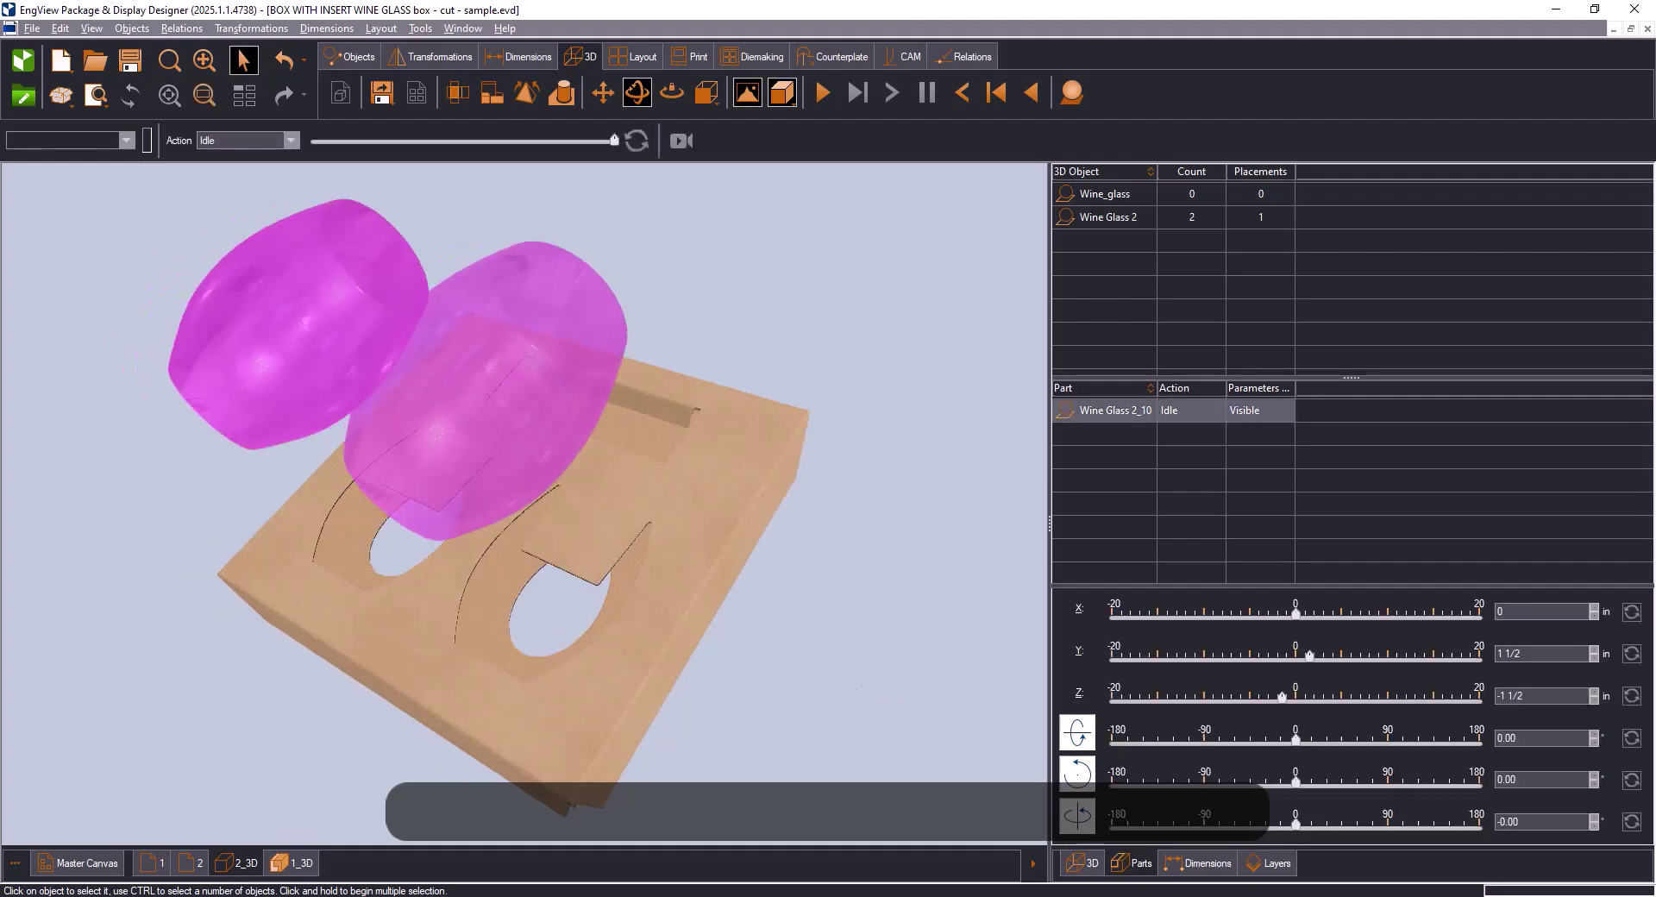
left_click_drag(880, 707, 888, 662)
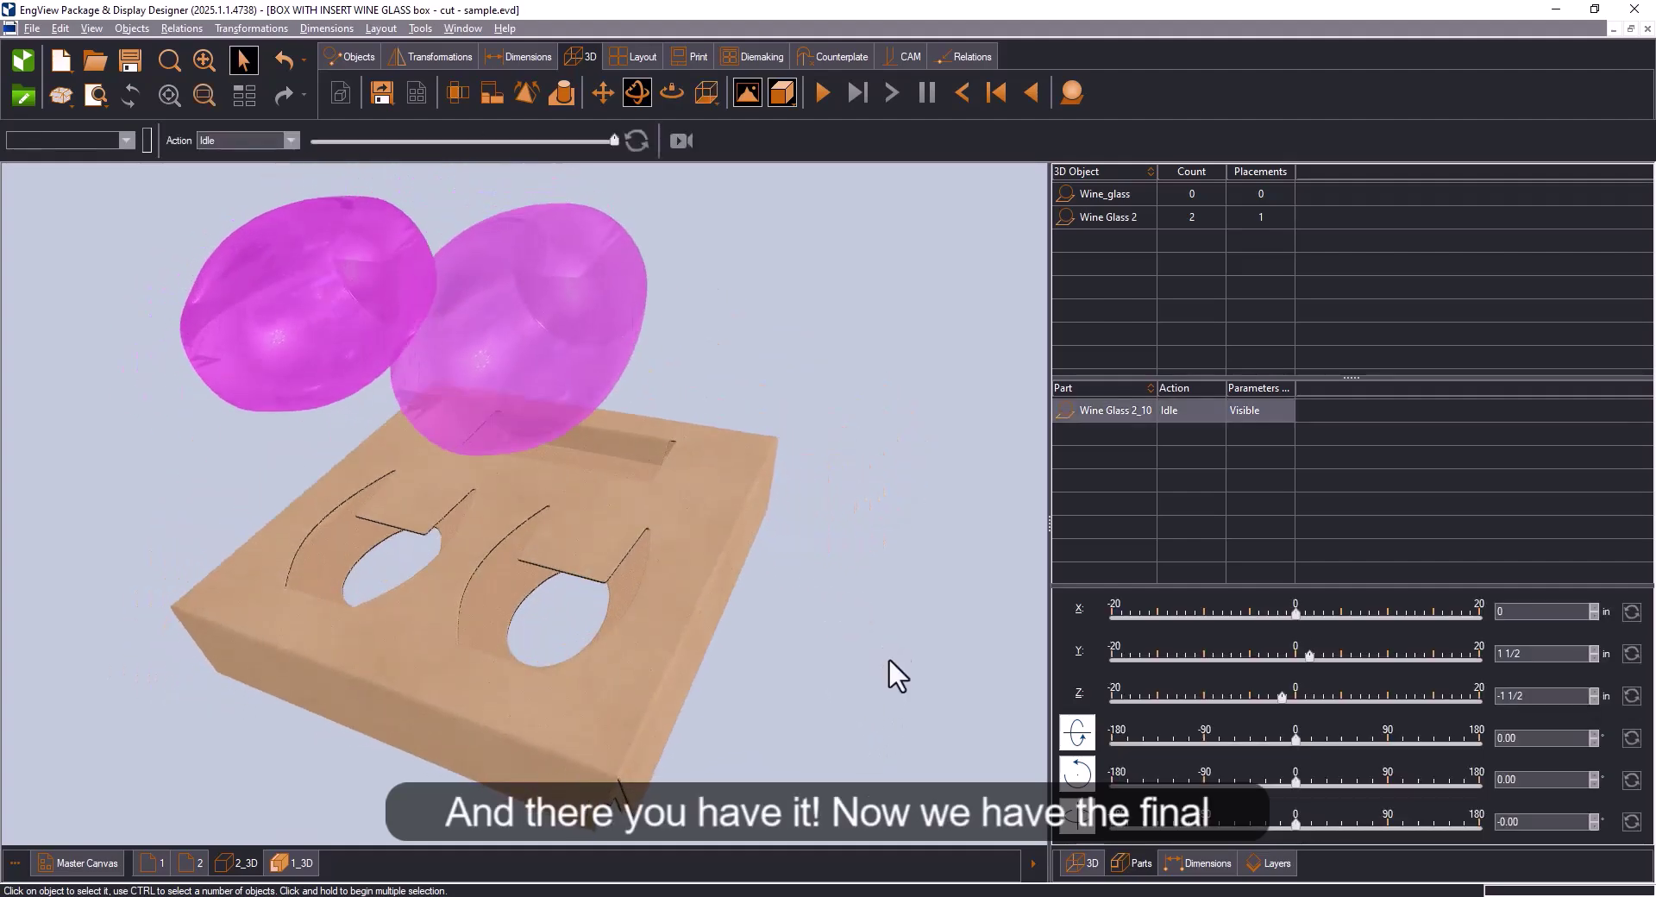
left_click(523, 320)
left_click(759, 315)
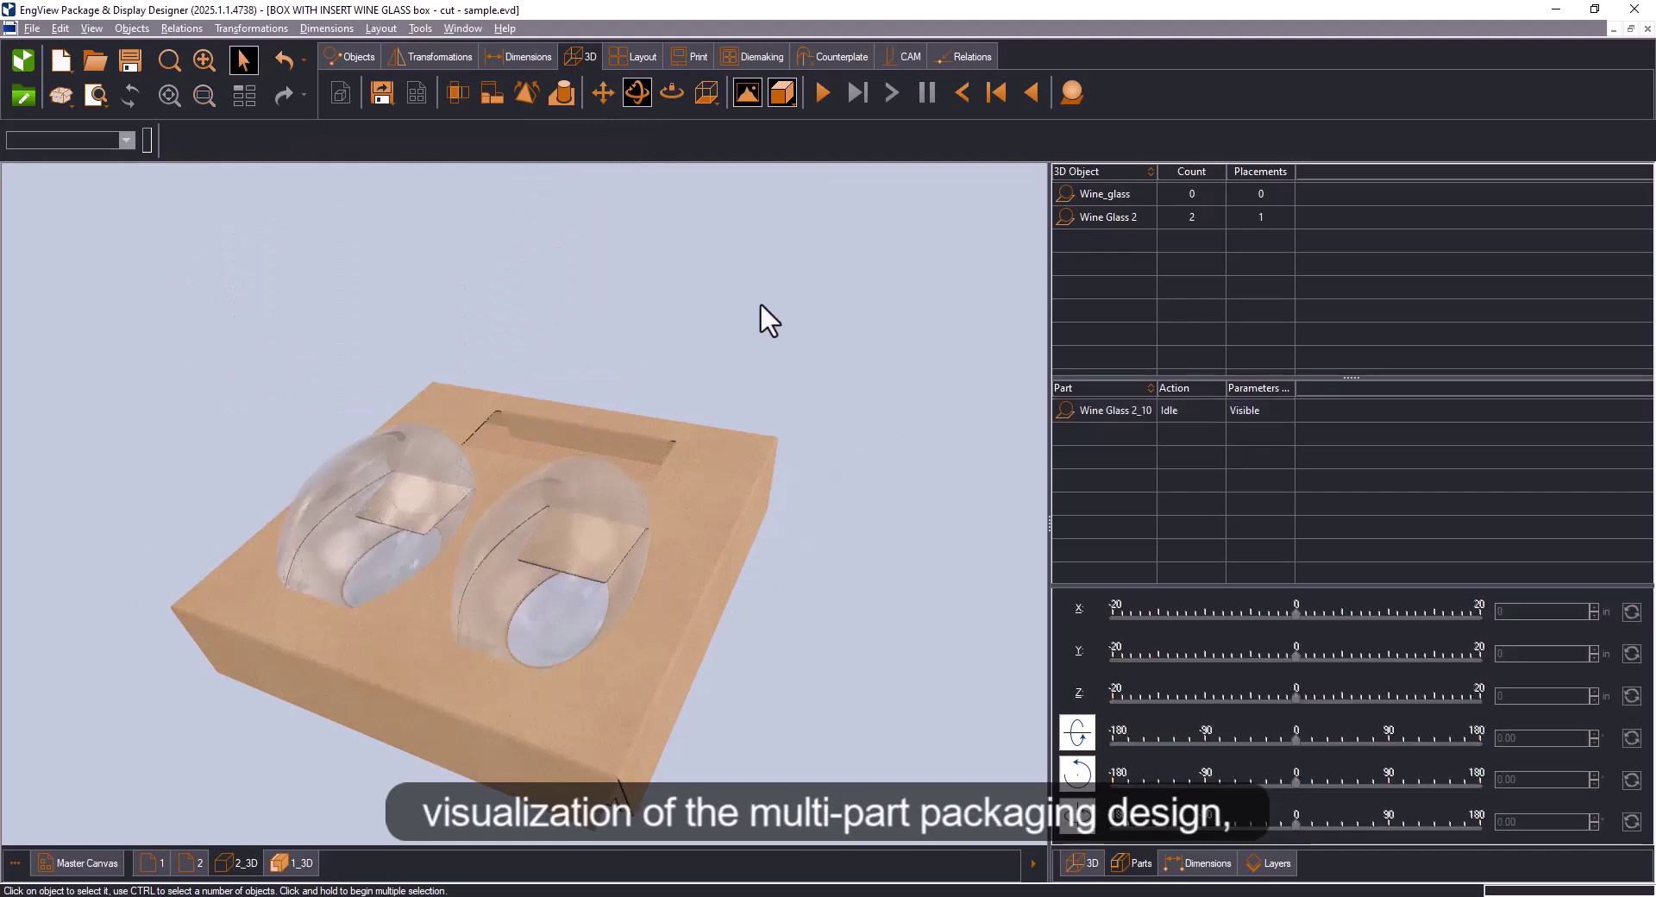
Show the 1_3D box model with the insert and glasses and play its folding animation.
left_click(295, 863)
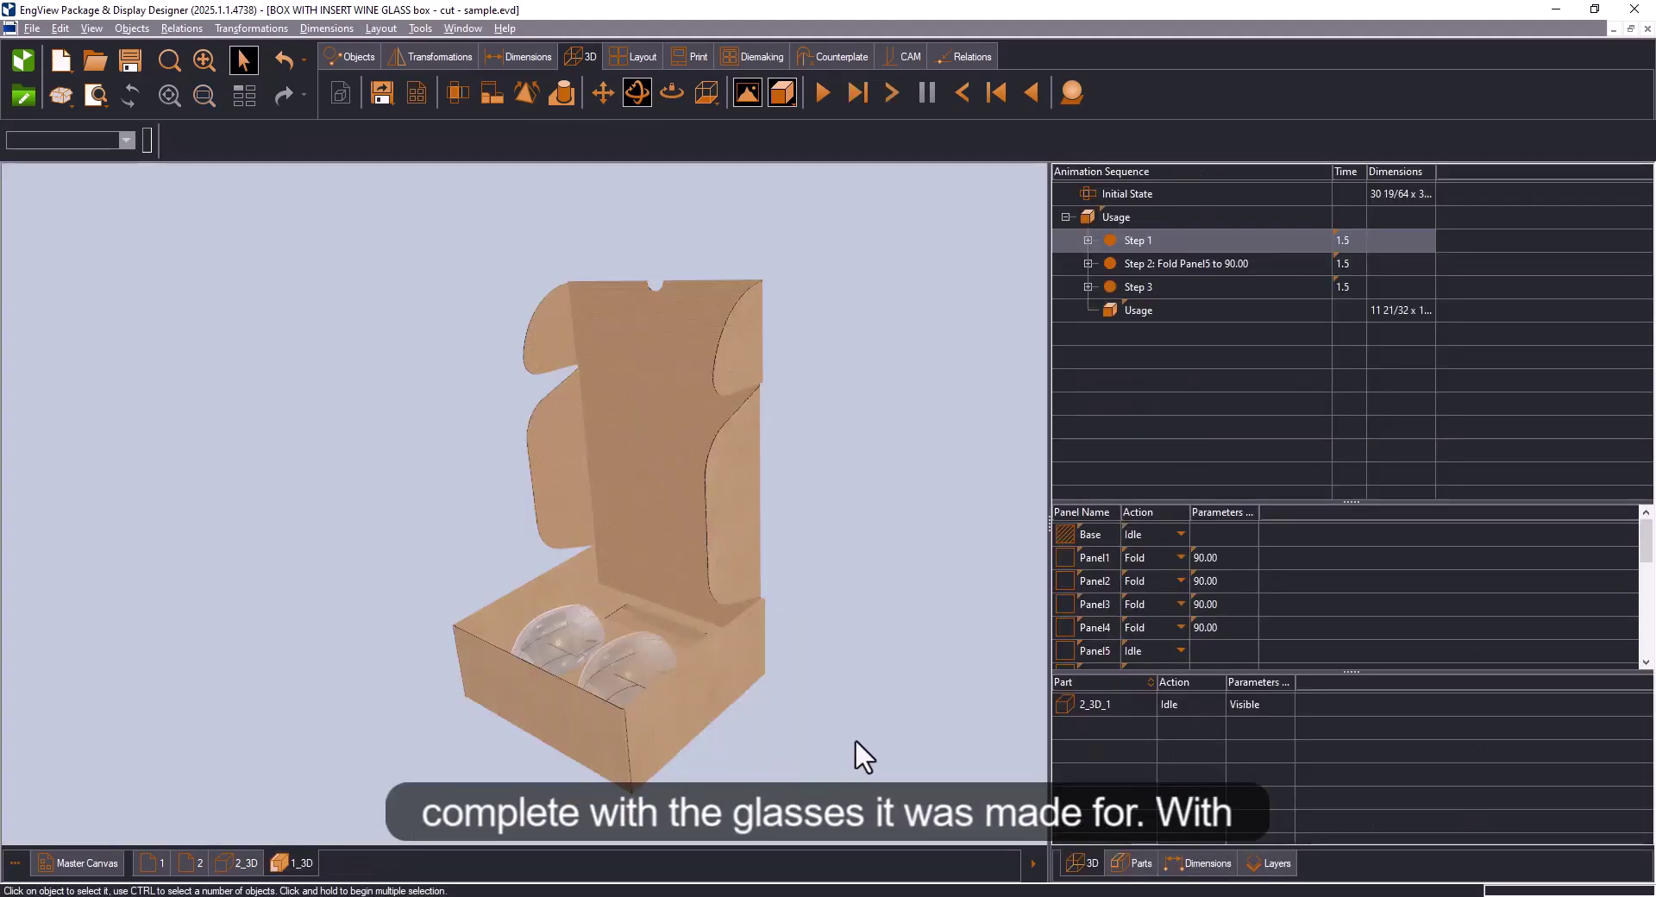
left_click(823, 90)
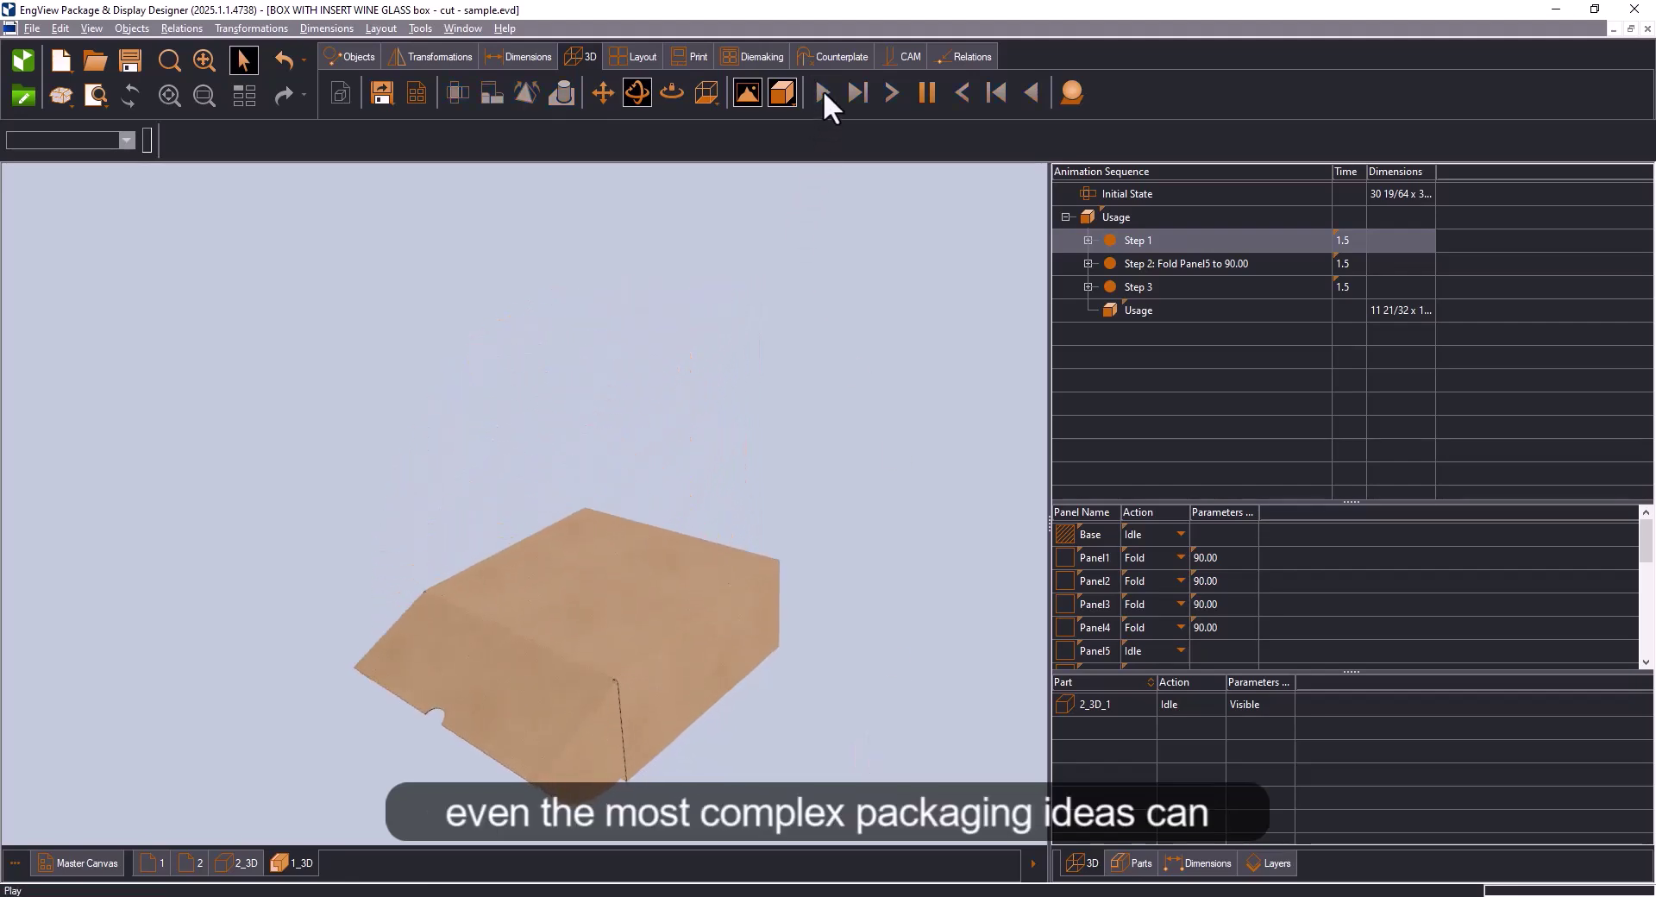